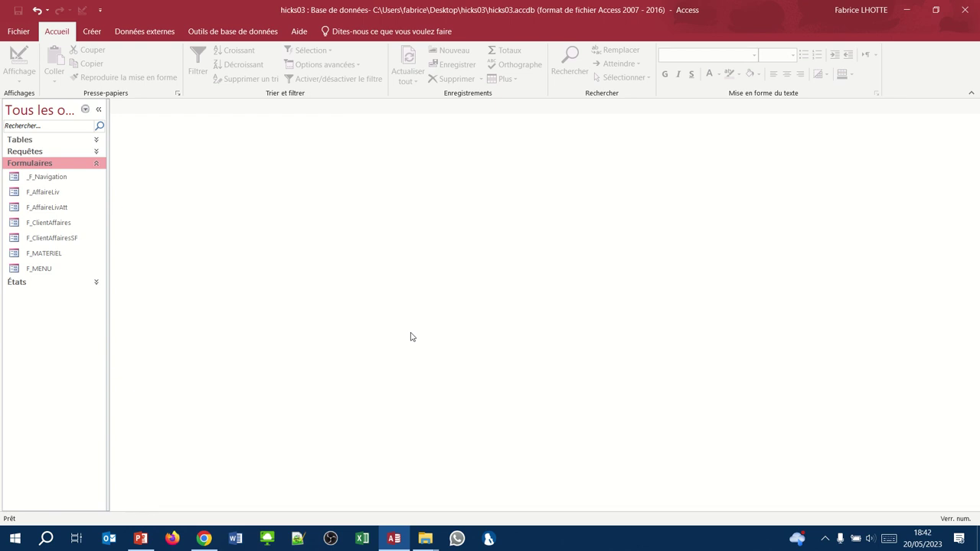
Step: Switch the hicks03 database ribbon to the Créer commands
click(92, 32)
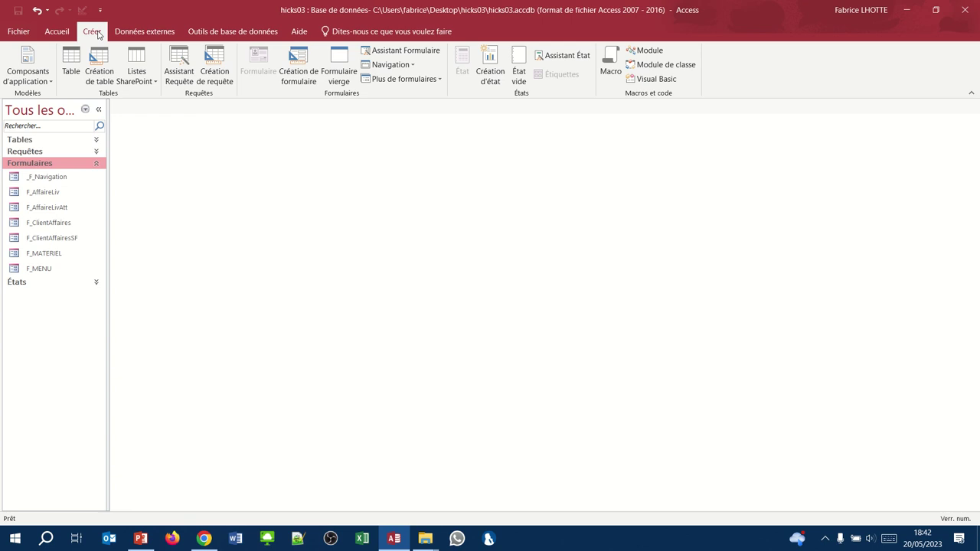
Step: Create the blank Macro1 and make sure the Catalogue d'actions pane stays visible
click(611, 64)
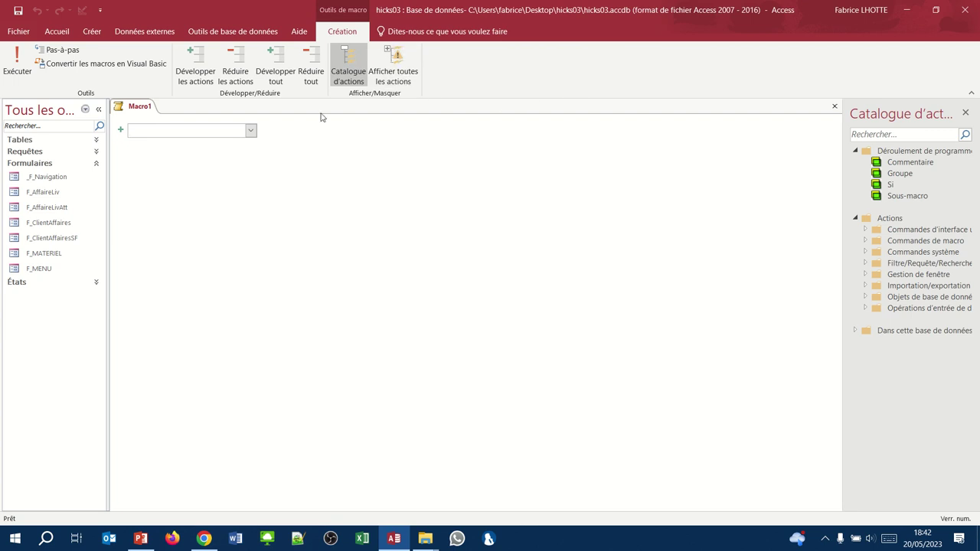
click(250, 132)
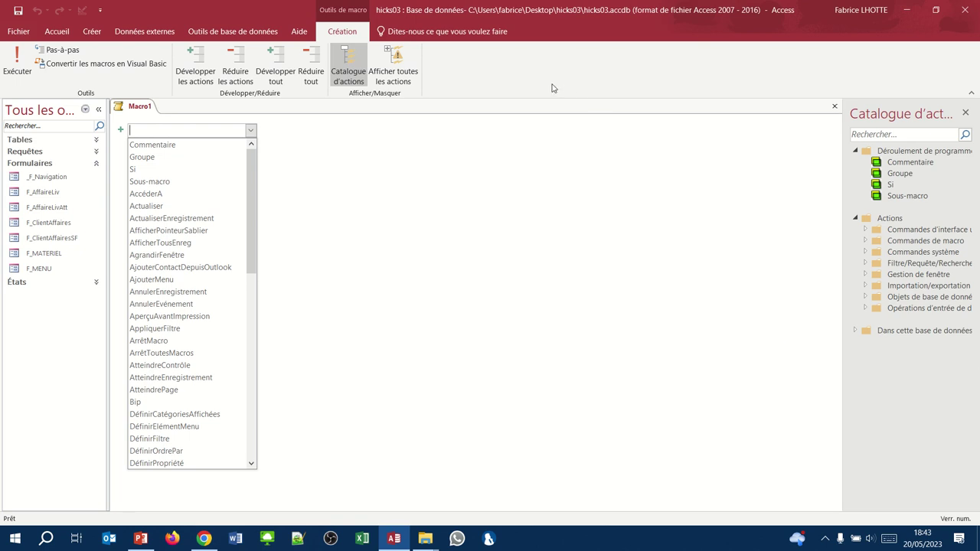
click(348, 67)
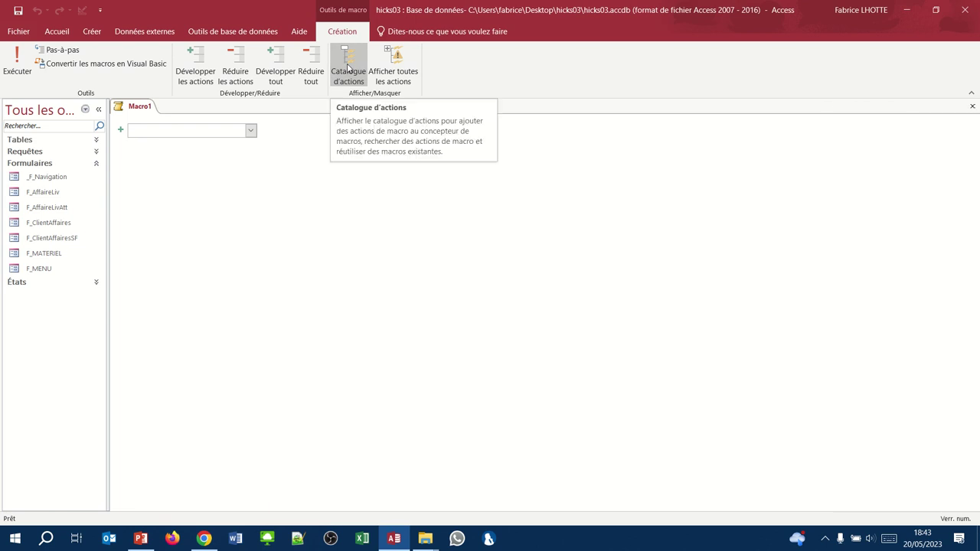
click(349, 67)
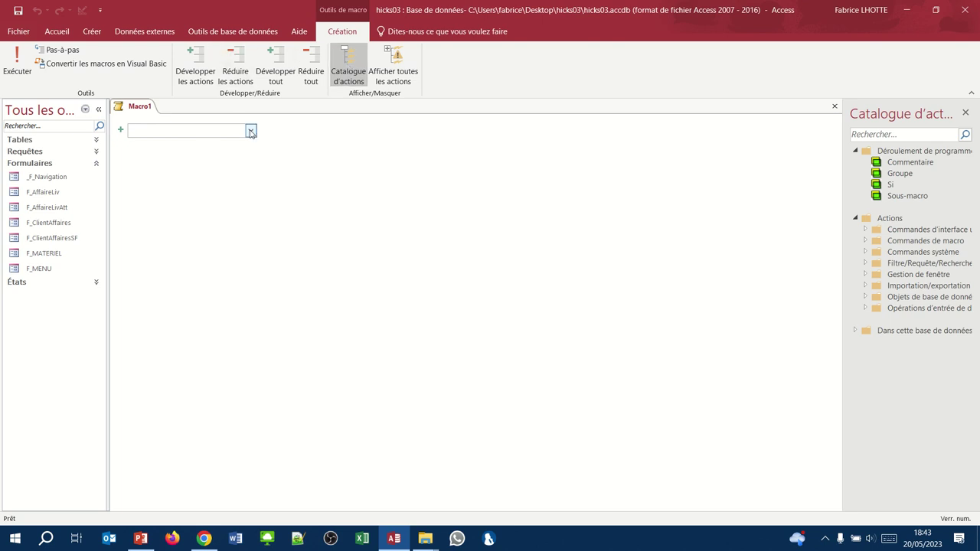
Step: Add an ExporterAvecMiseEnForme action with Type d'objet Table and Nom d'objet T_CLIENT
click(251, 133)
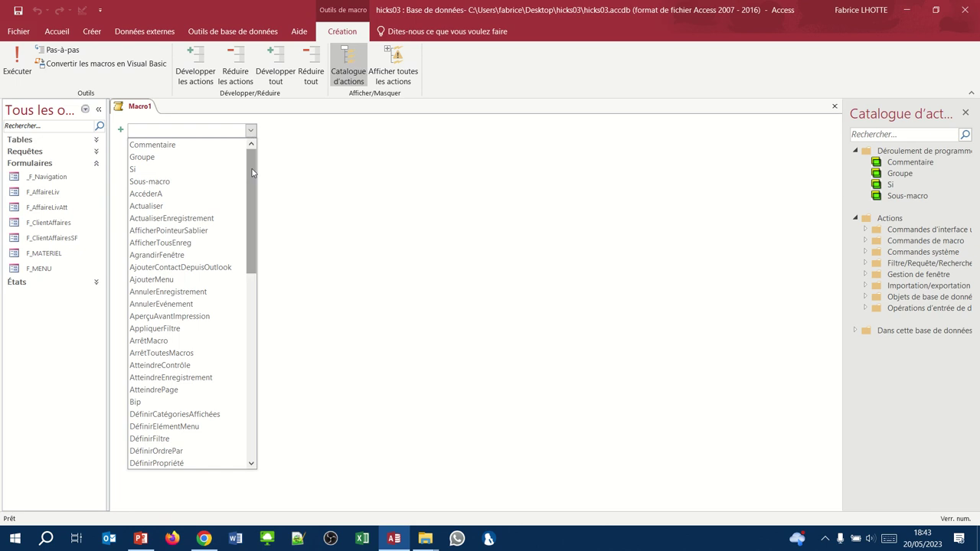
click(252, 294)
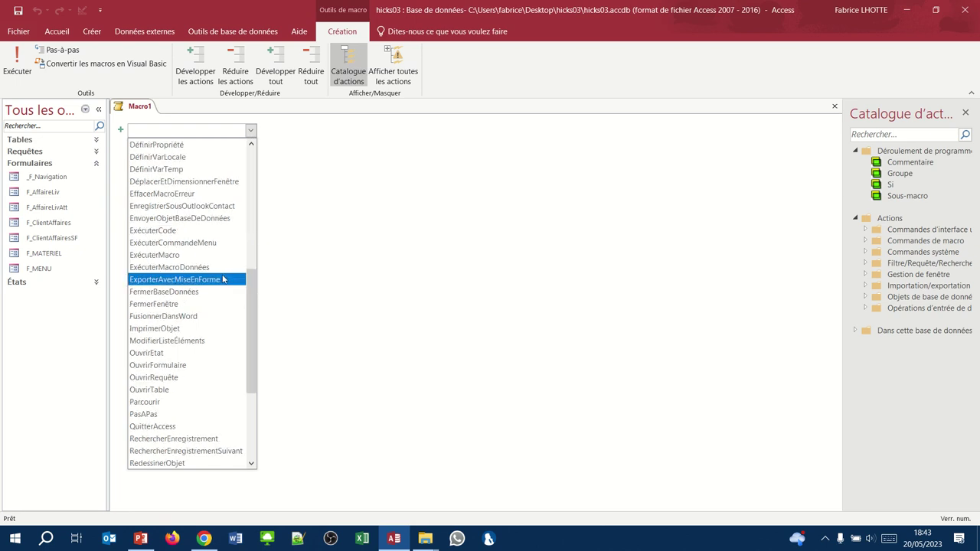
click(220, 278)
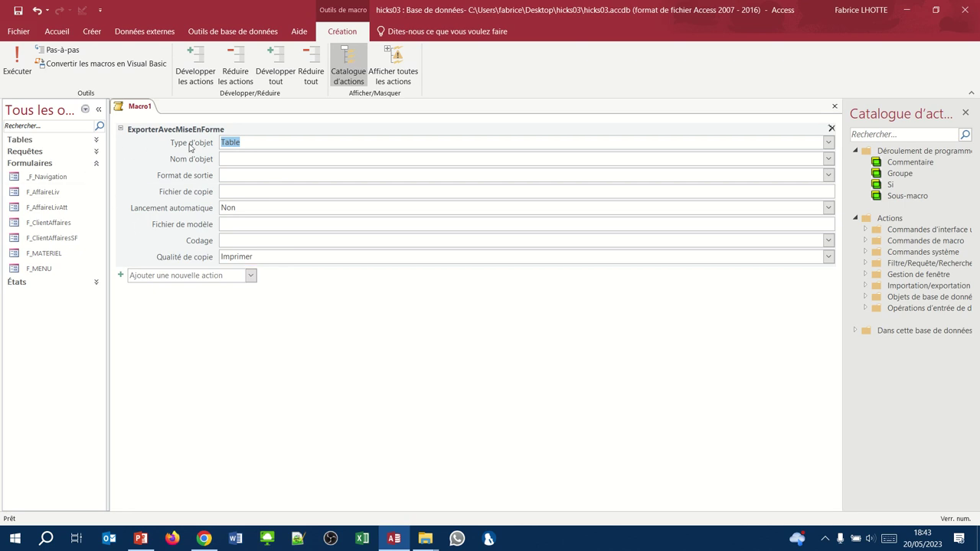
mouse_move(212, 148)
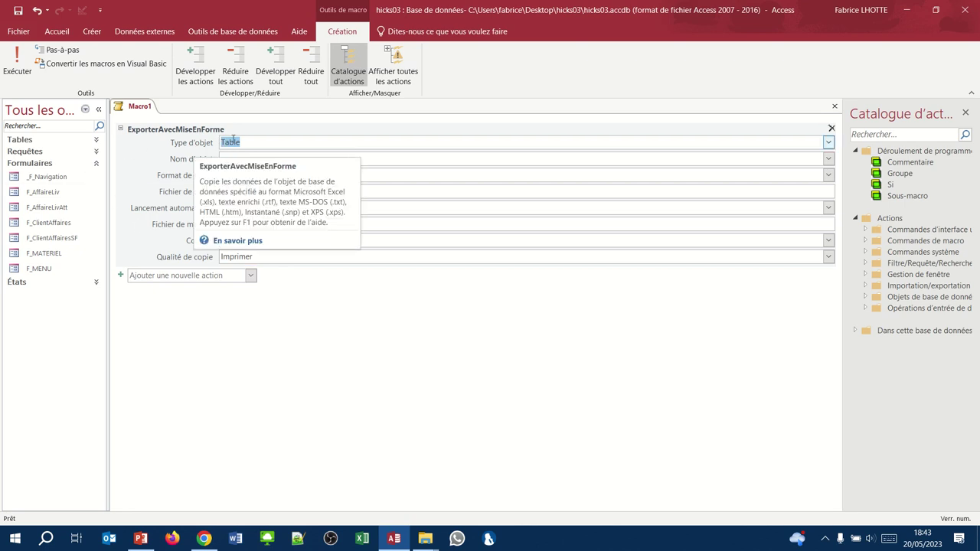
click(828, 142)
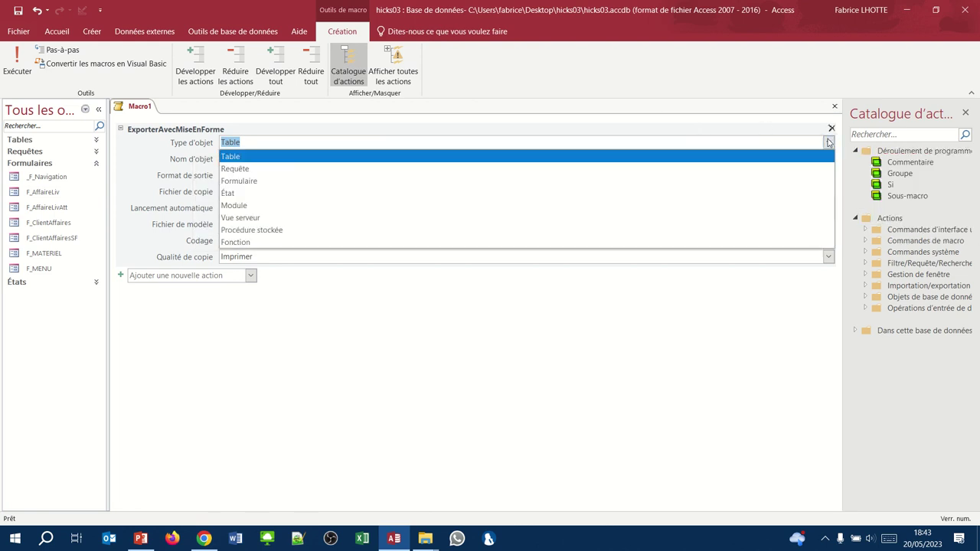
click(828, 143)
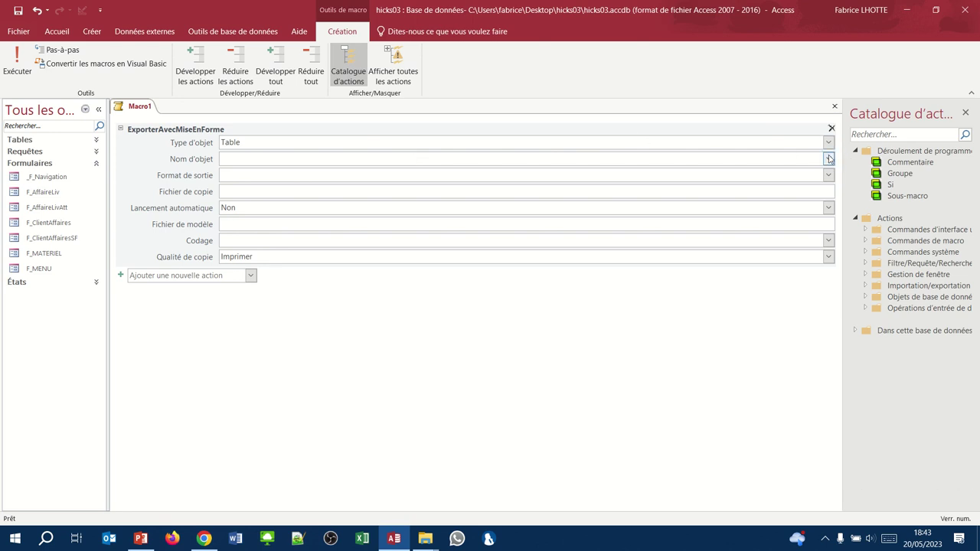
click(828, 158)
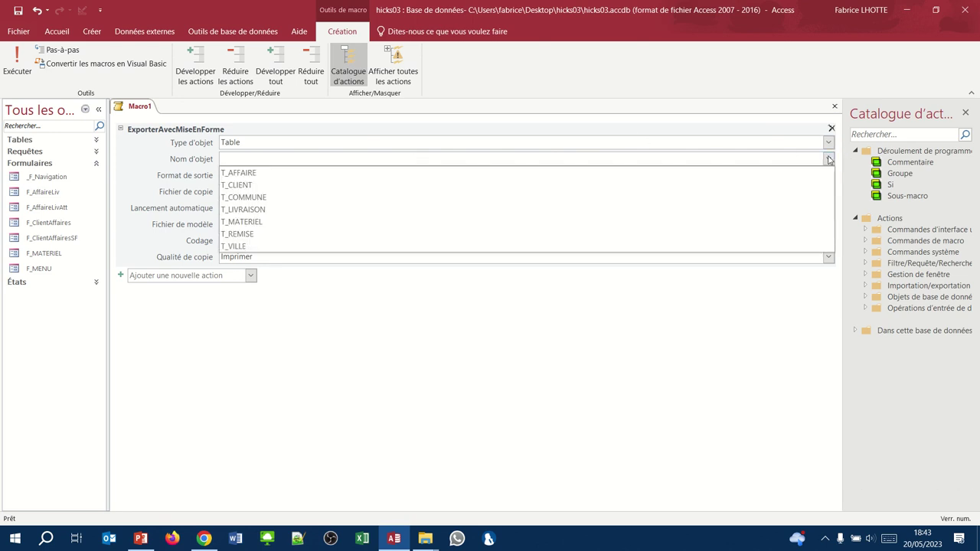
click(622, 187)
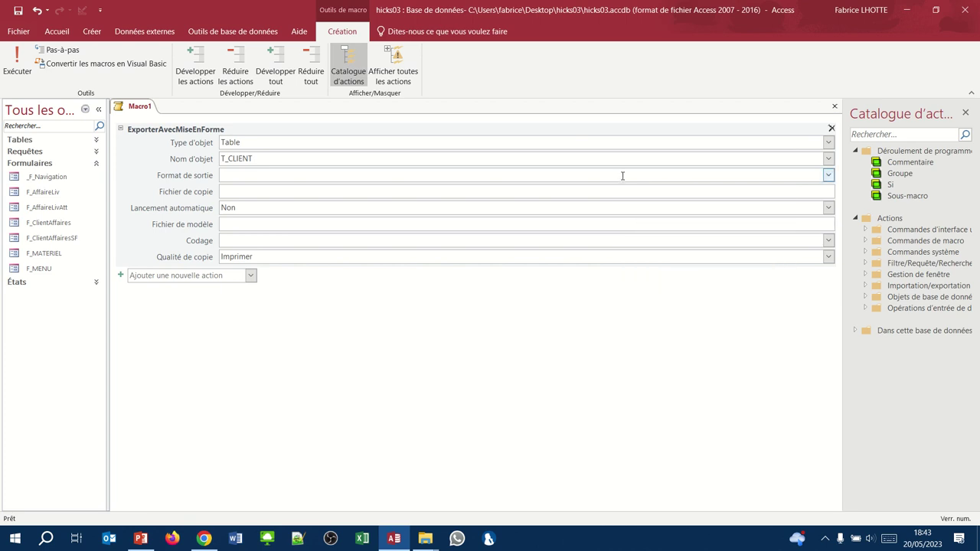
Step: Set the export's Format de sortie to Classeur Excel (*.xlsx)
click(827, 175)
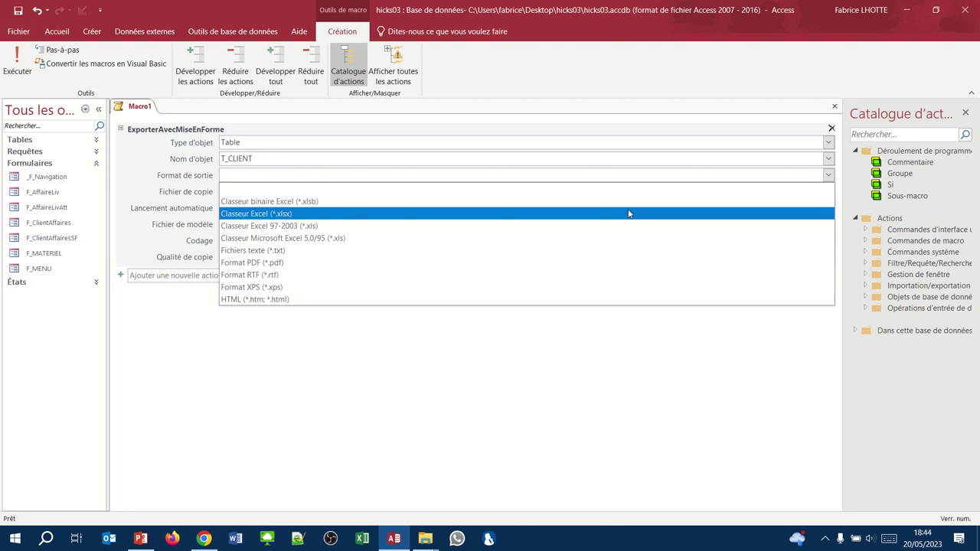
click(628, 214)
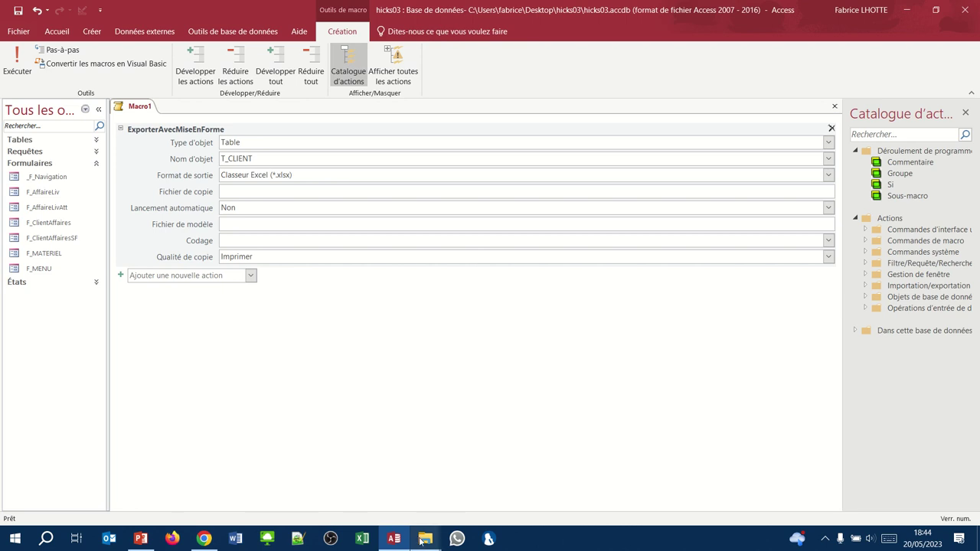
Step: Copy the Documents folder path from the Trombi CDD.pdf properties' Emplacement field
mouse_move(420, 541)
click(404, 453)
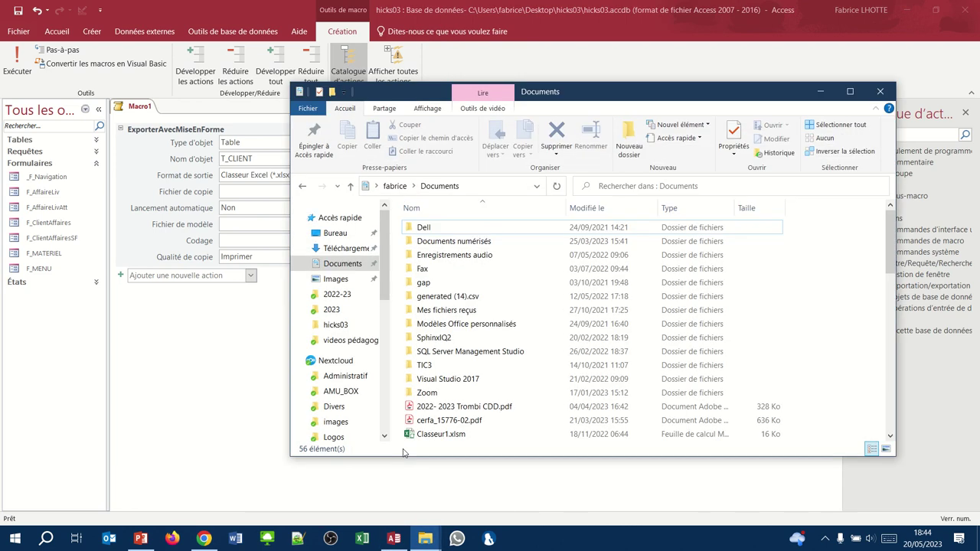
click(333, 268)
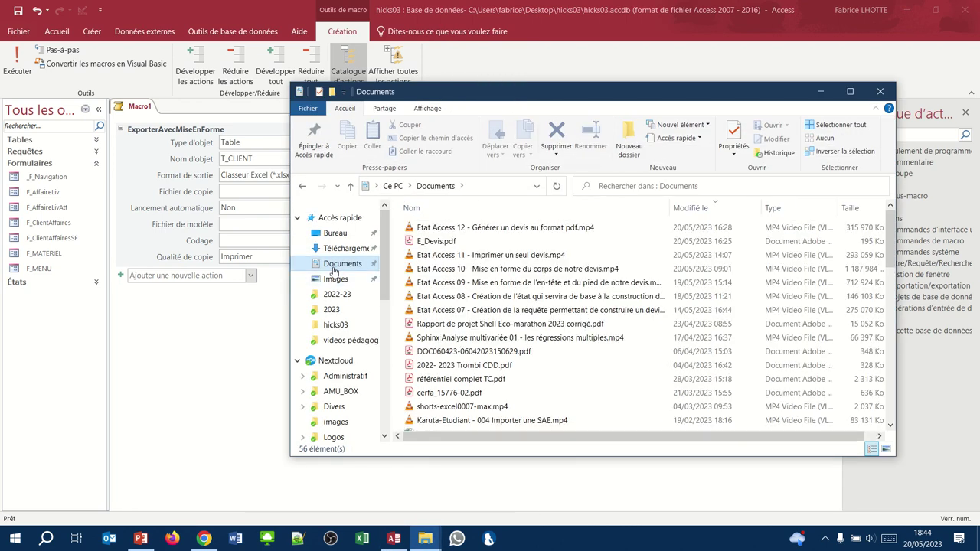
right_click(449, 367)
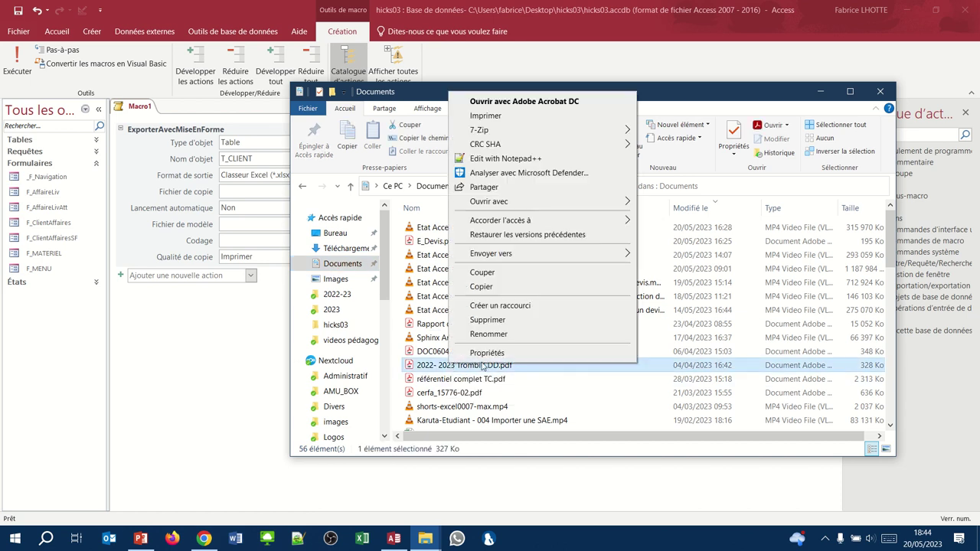
click(486, 353)
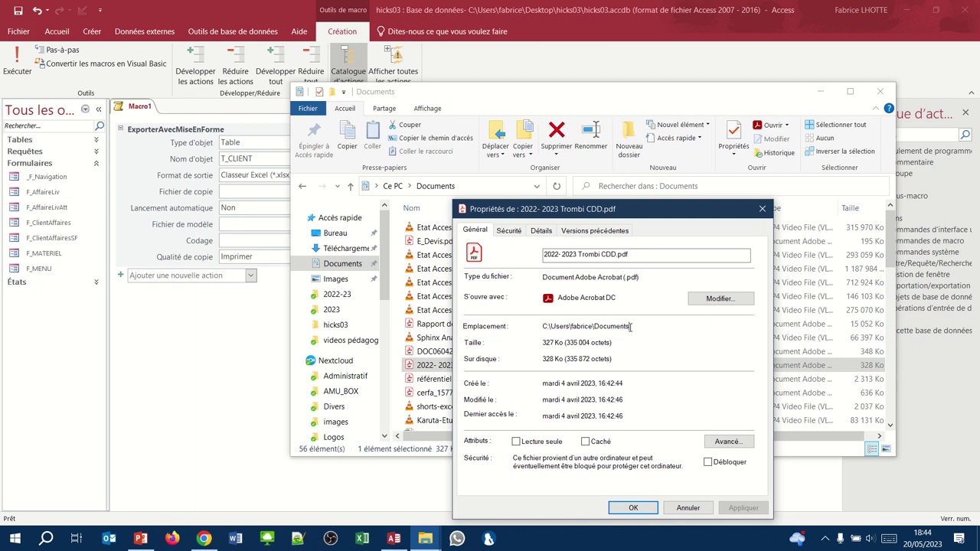
drag(632, 327, 544, 326)
key(ctrl+c)
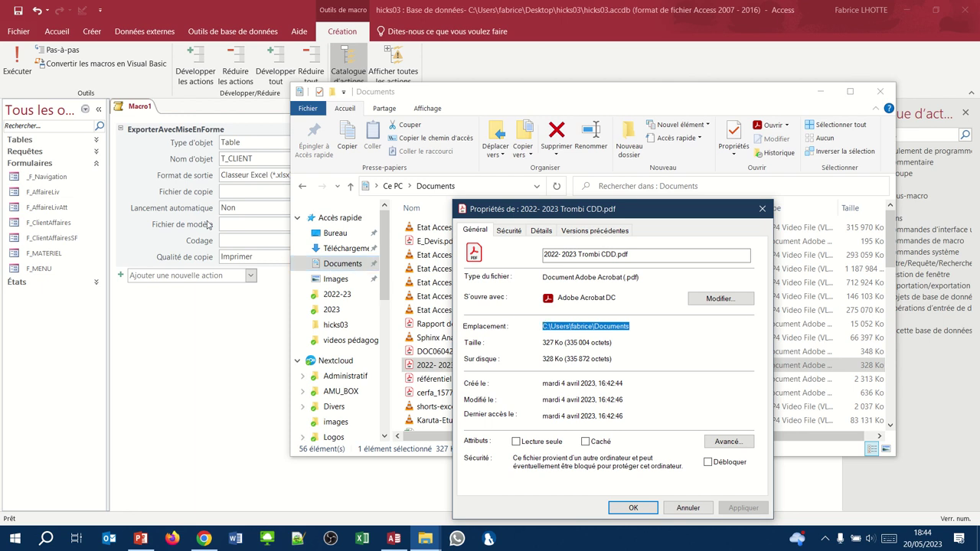
click(225, 191)
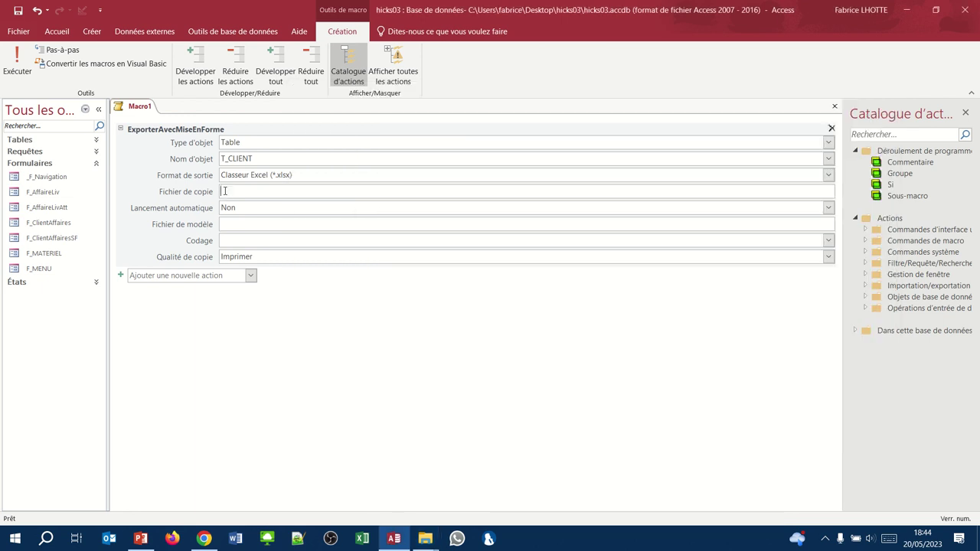
Step: Set Fichier de copie to the pasted Documents path followed by \exportclients.xlsx
key(ctrl+v)
text(\)
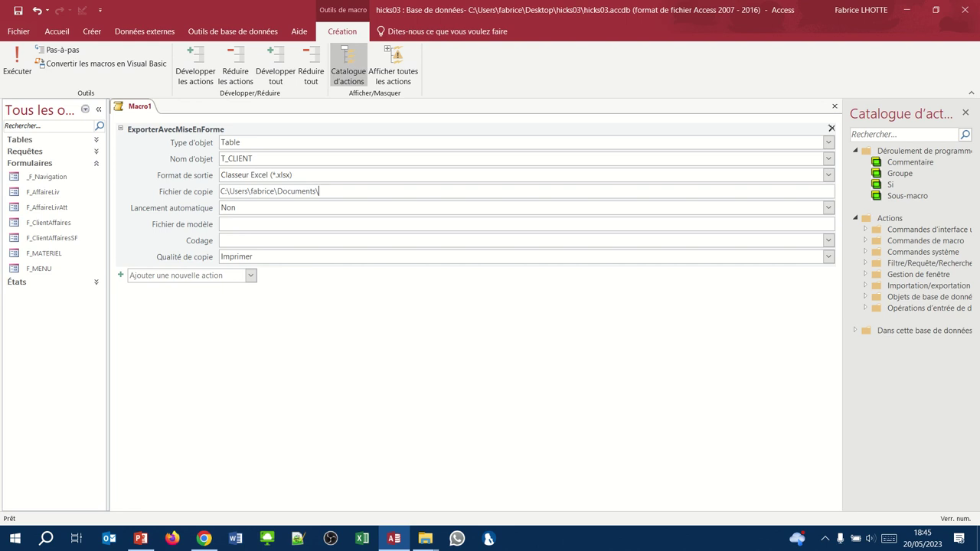
text(export)
text(clients)
text(.)
text(xls)
text(x)
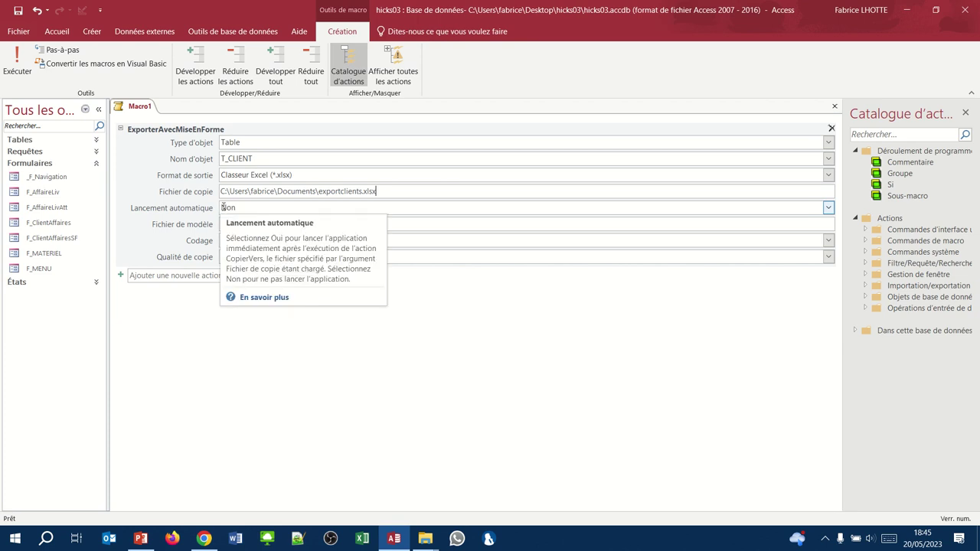
mouse_move(238, 207)
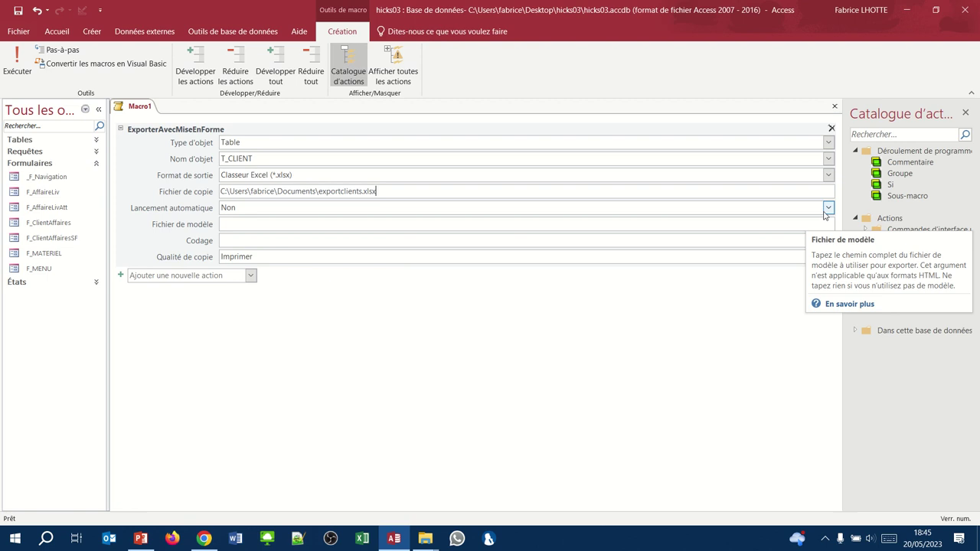
Step: Set Lancement automatique to Oui
click(828, 207)
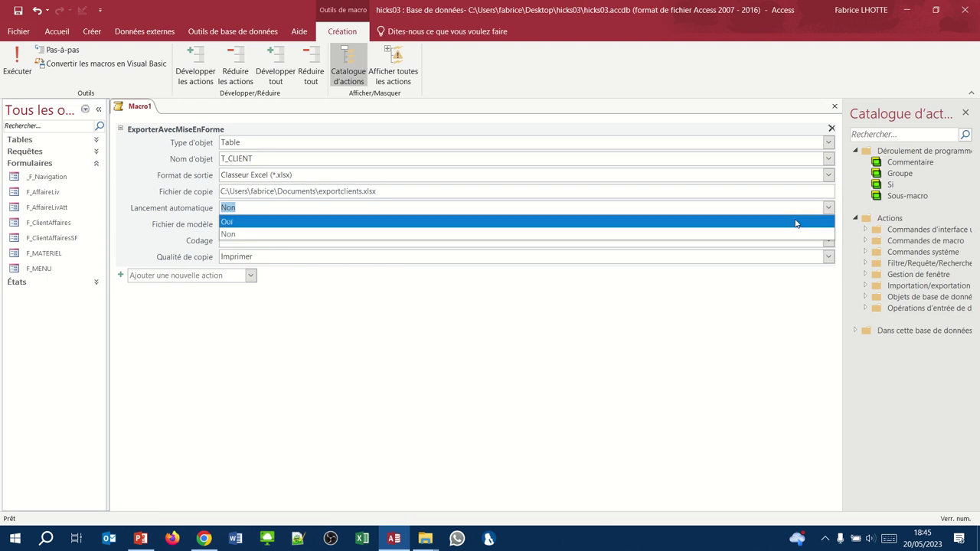
click(795, 223)
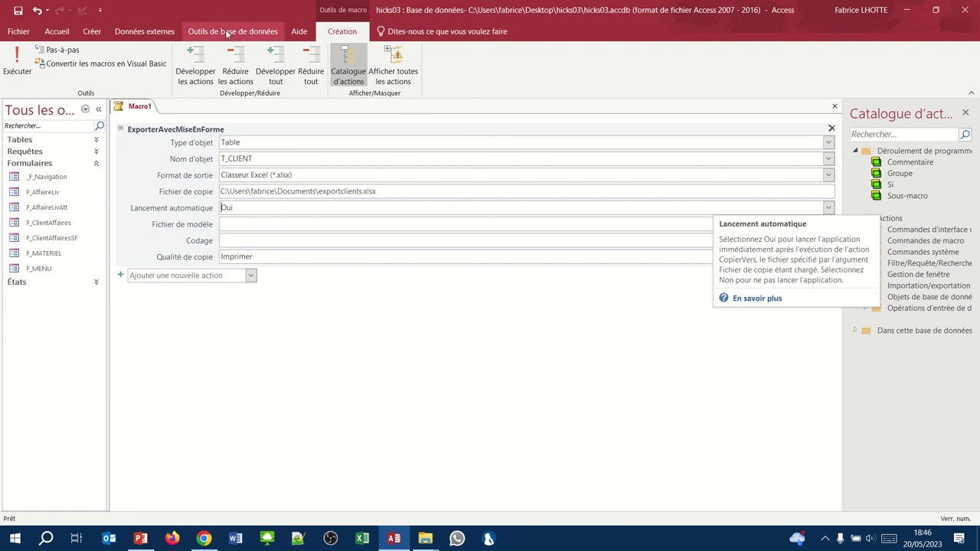
Step: Save the macro under the name M_Exporter, then close its designer tab
click(20, 10)
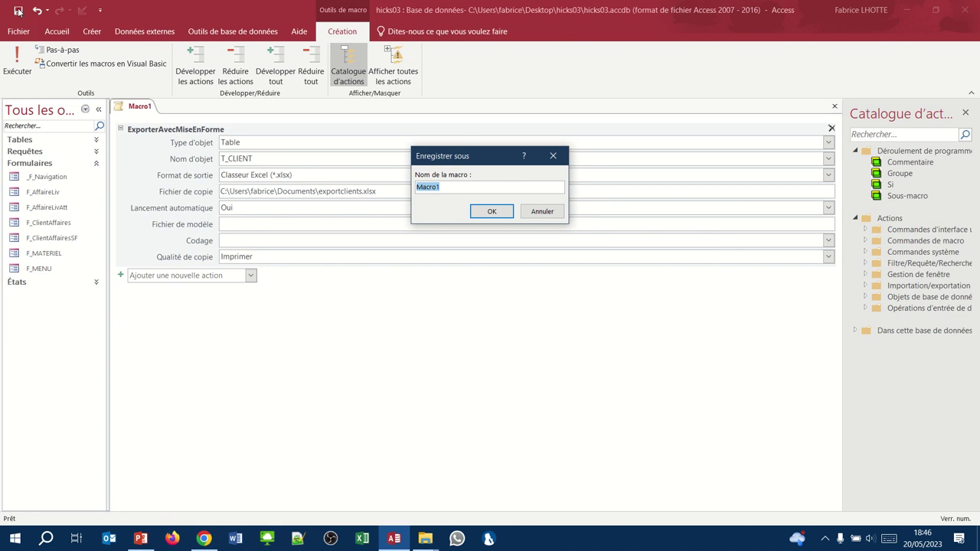
text(M)
text(Exporter)
key(Return)
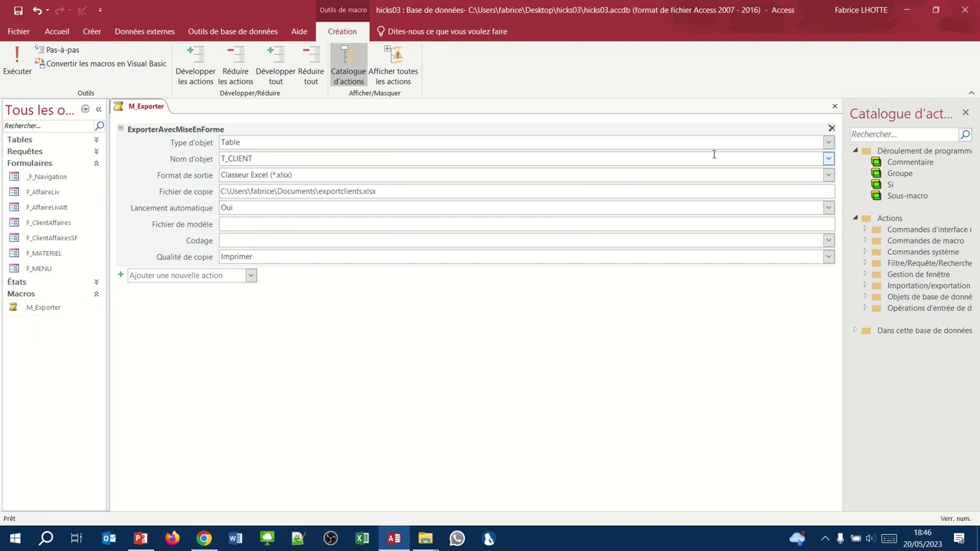
click(834, 106)
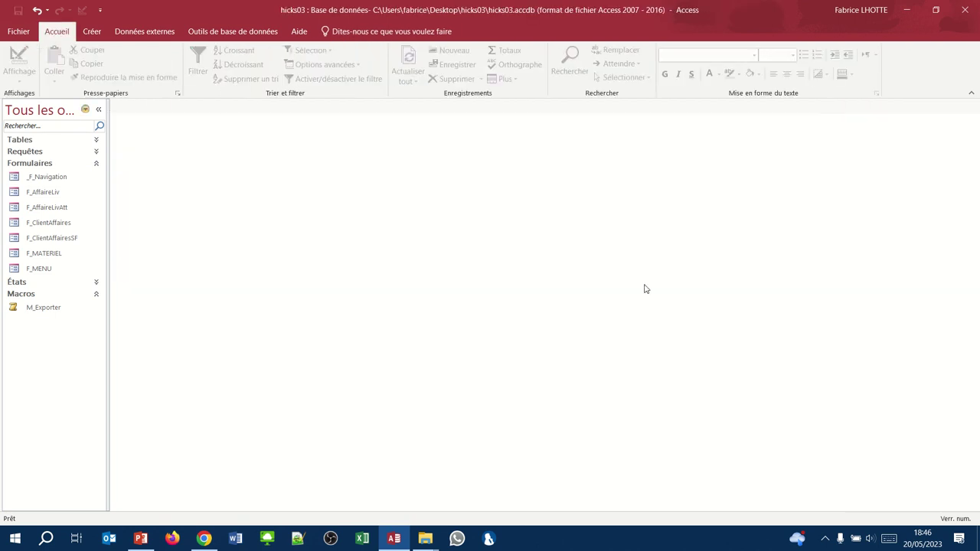
Step: Run M_Exporter from the navigation pane, agreeing to replace the existing exportclients.xlsx
double_click(47, 310)
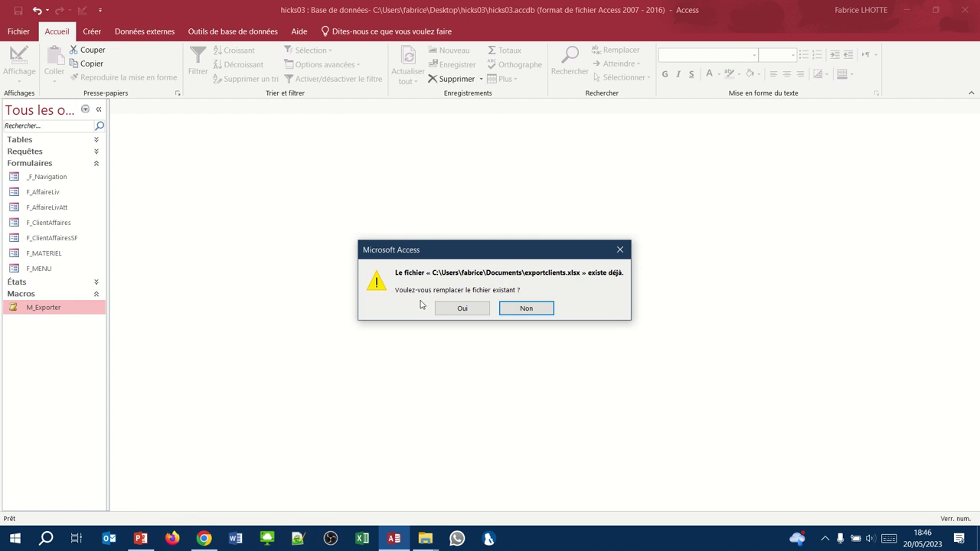
click(457, 310)
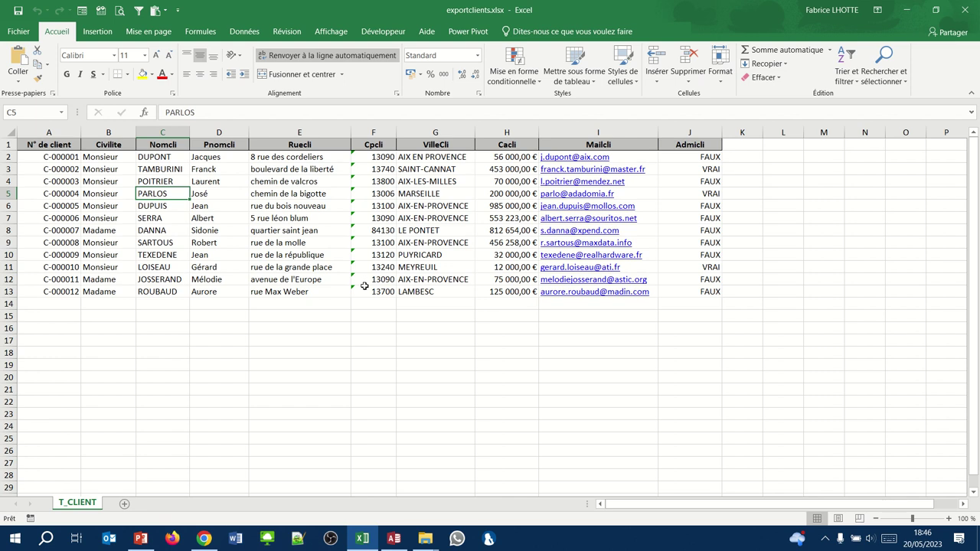
Step: Close Excel after reviewing the T_CLIENT sheet in exportclients.xlsx
click(964, 13)
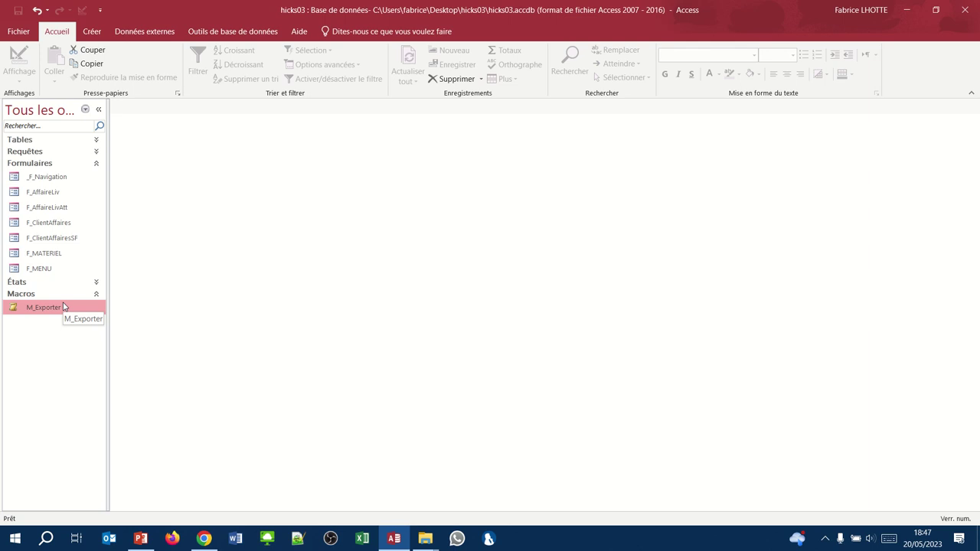
Step: Reopen the M_Exporter macro in design view to show its T_CLIENT export action
right_click(64, 307)
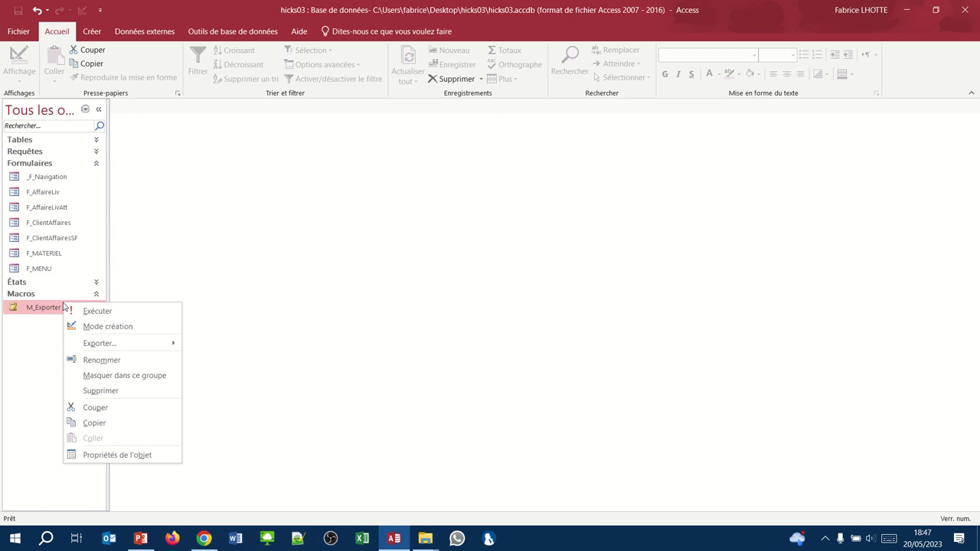
click(90, 326)
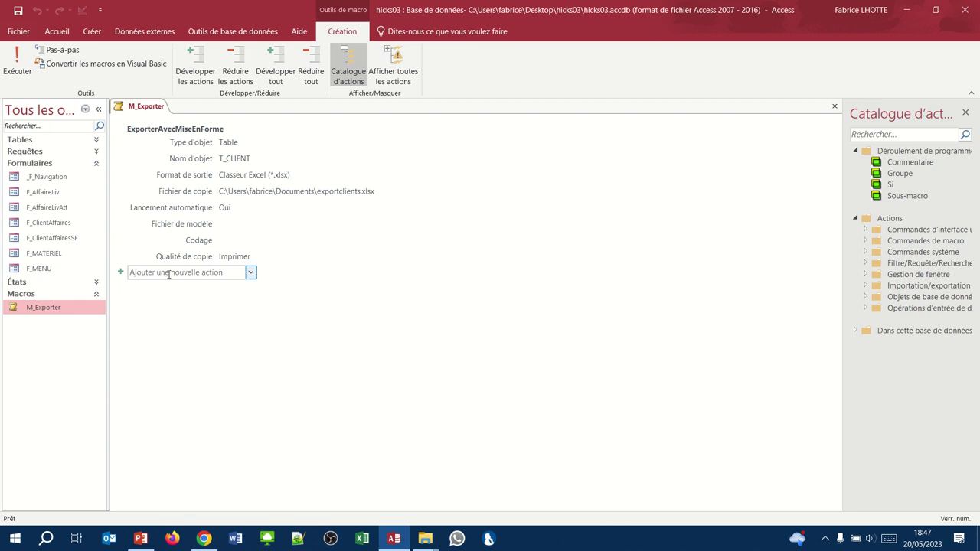
Step: Add a second ExporterAvecMiseEnForme action with Nom d'objet set to T_MATERIEL
click(251, 273)
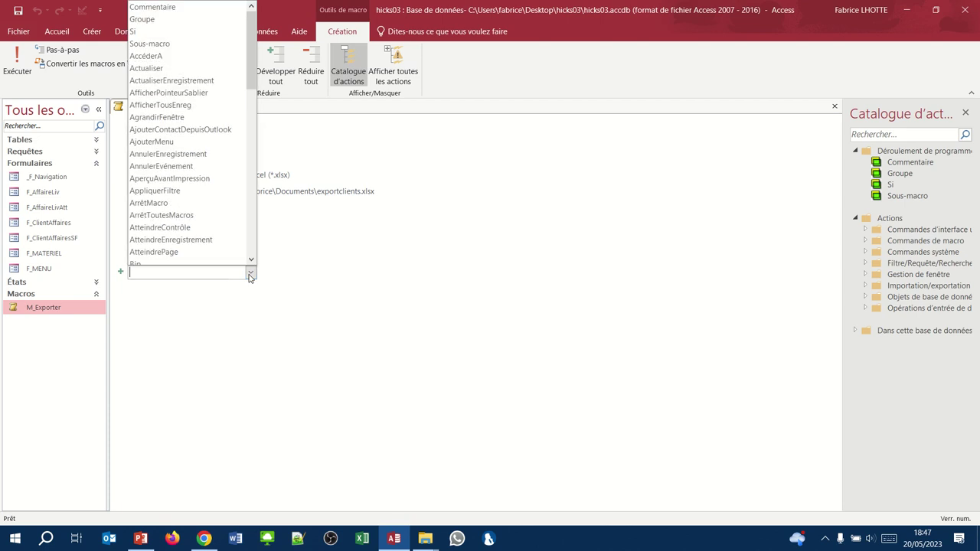
click(250, 241)
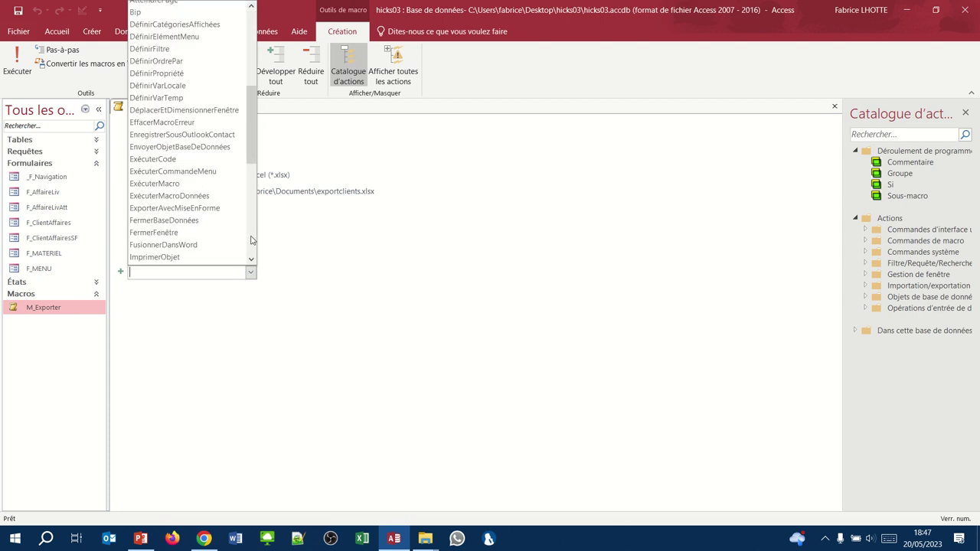
click(214, 208)
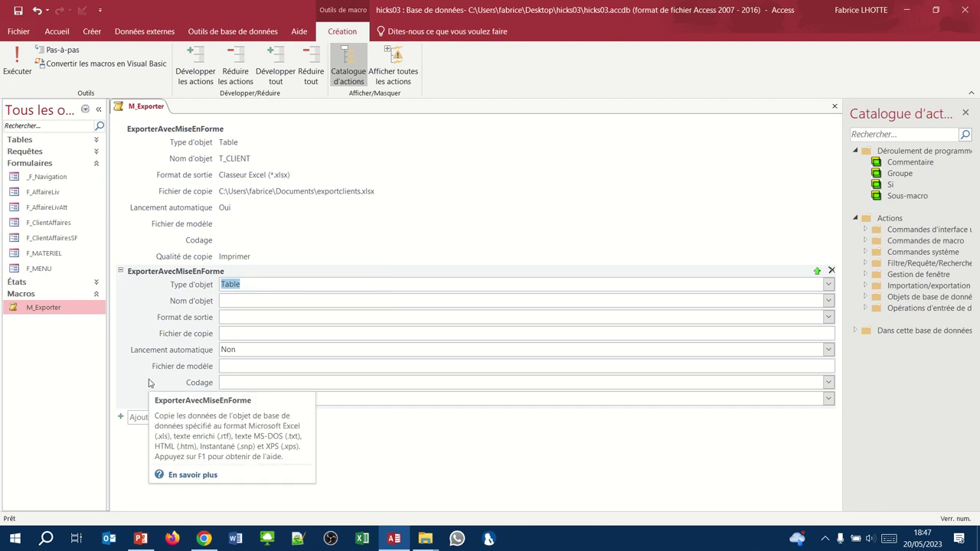
click(241, 304)
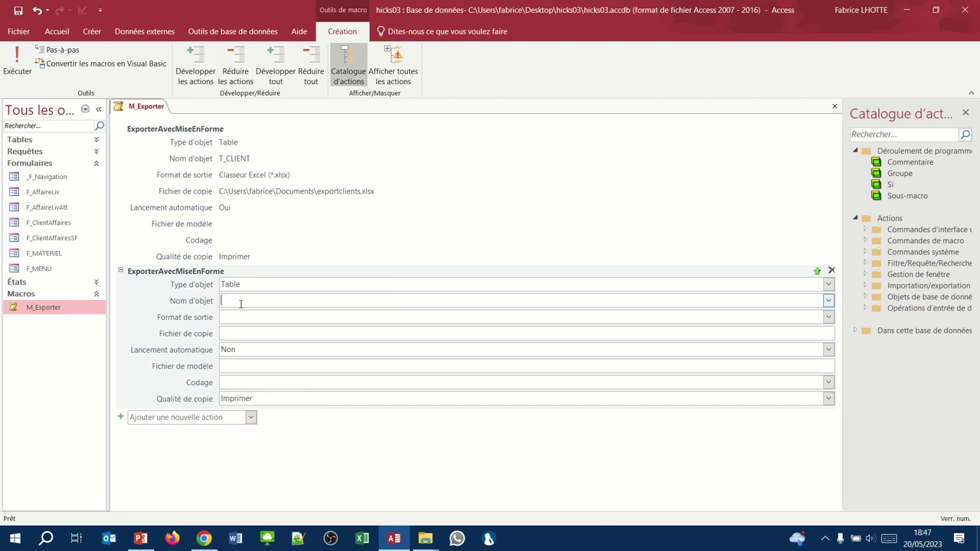
click(828, 300)
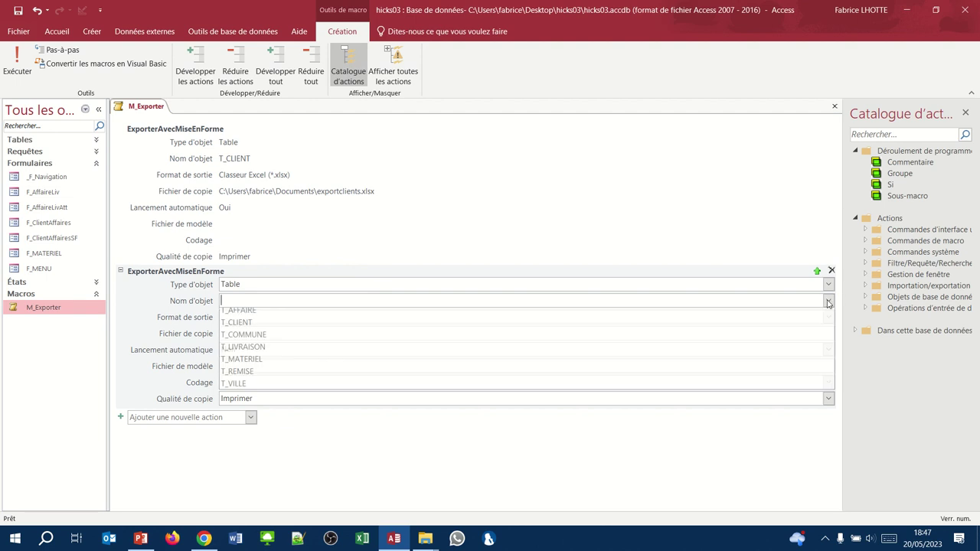
click(613, 362)
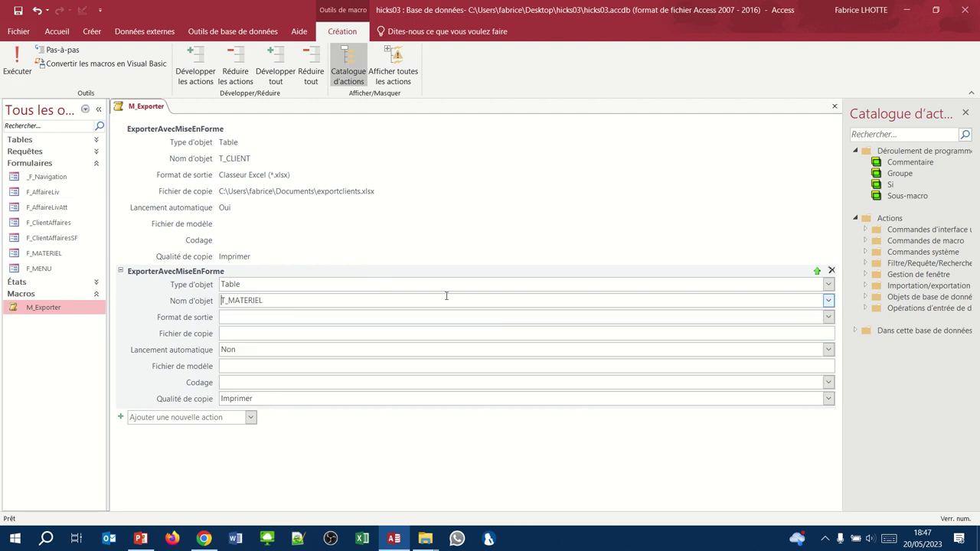
Step: Set its Format de sortie to Classeur Excel (*.xlsx) and select the first action's file path
click(433, 315)
click(827, 318)
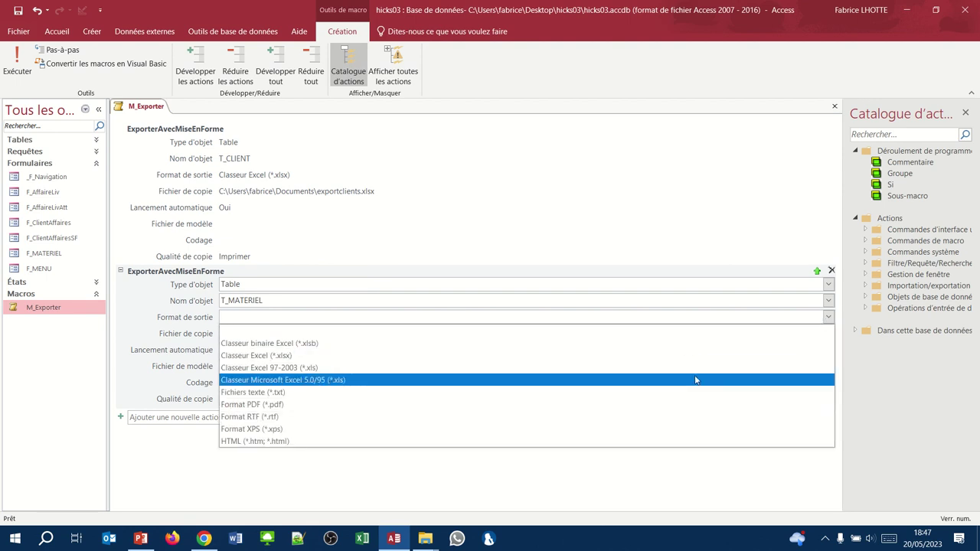
click(665, 355)
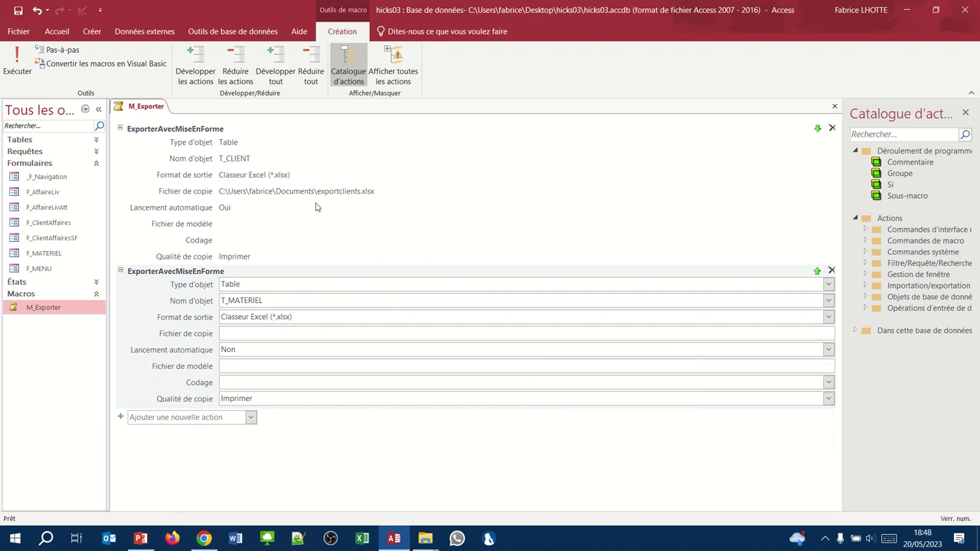
drag(377, 194, 209, 189)
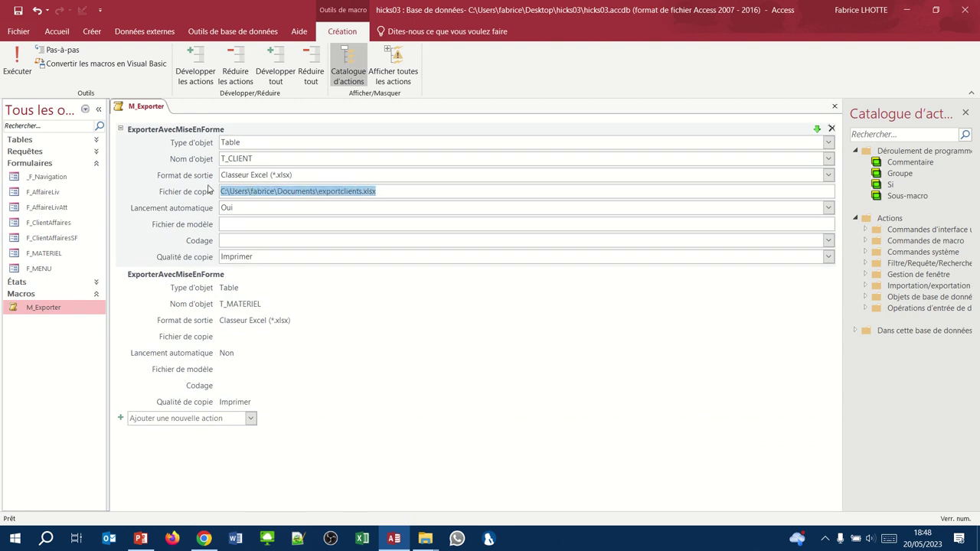
Step: Set Fichier de copie to the copied Documents path, renamed to exportmateriels.xlsx
click(230, 337)
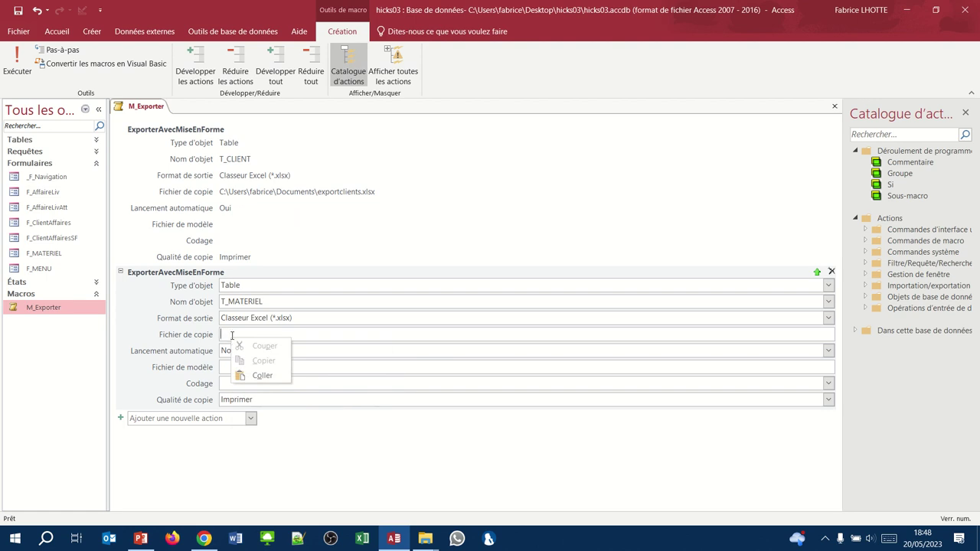
click(232, 335)
text(C:\Users\fabrice\Documents\exportclients.xlsx)
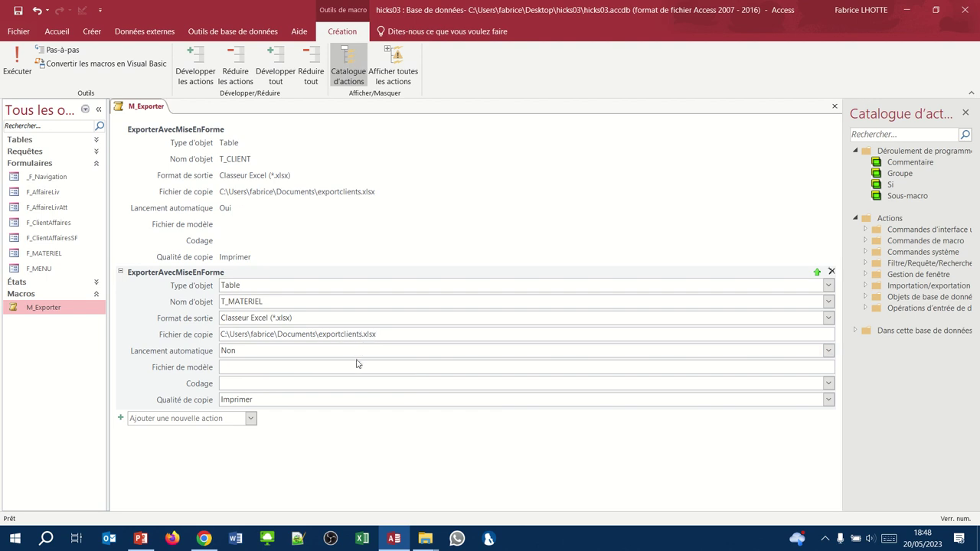
key(BackSpace)
key(BackSpace)
key(BackSpace)
key(BackSpace)
key(BackSpace)
key(BackSpace)
text(ma)
text(teriel)
Step: Set Lancement automatique to Oui and save the macro
click(295, 352)
click(827, 351)
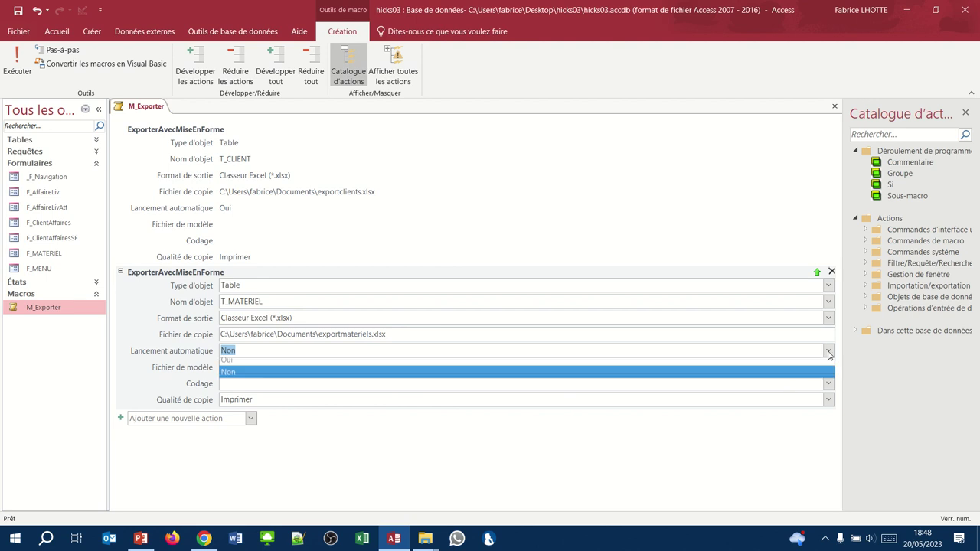
click(814, 364)
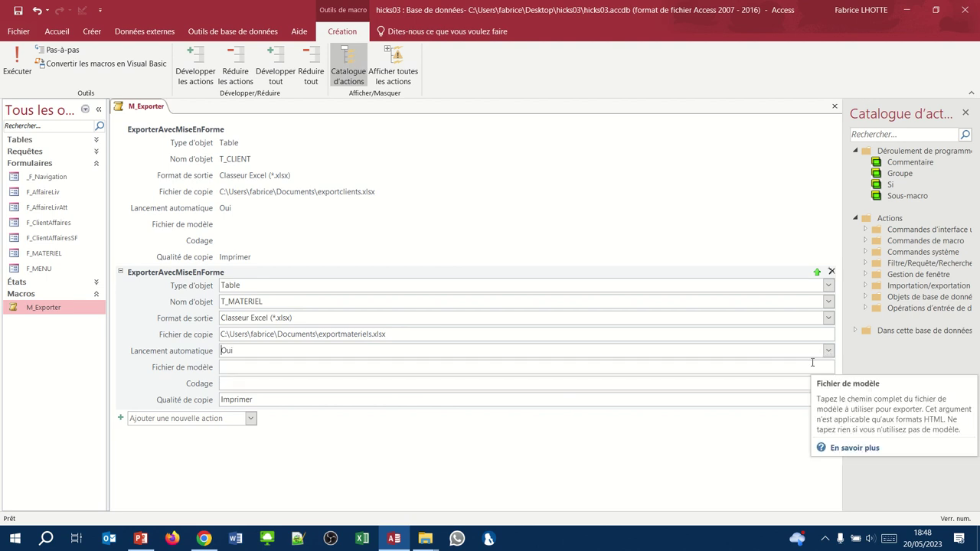
click(16, 11)
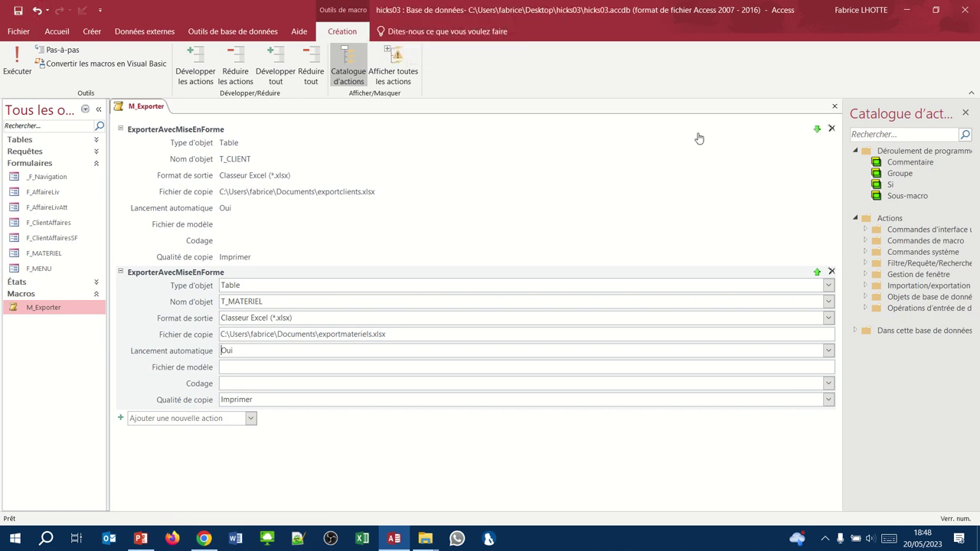
Step: Close the macro and run M_Exporter, confirming replacement of exportclients.xlsx and exportmateriels.xlsx
click(834, 106)
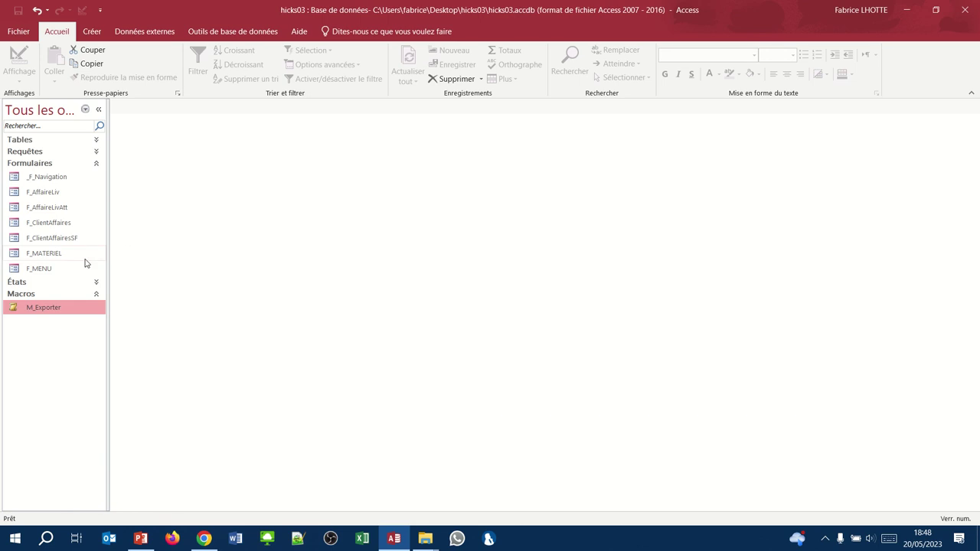
double_click(44, 310)
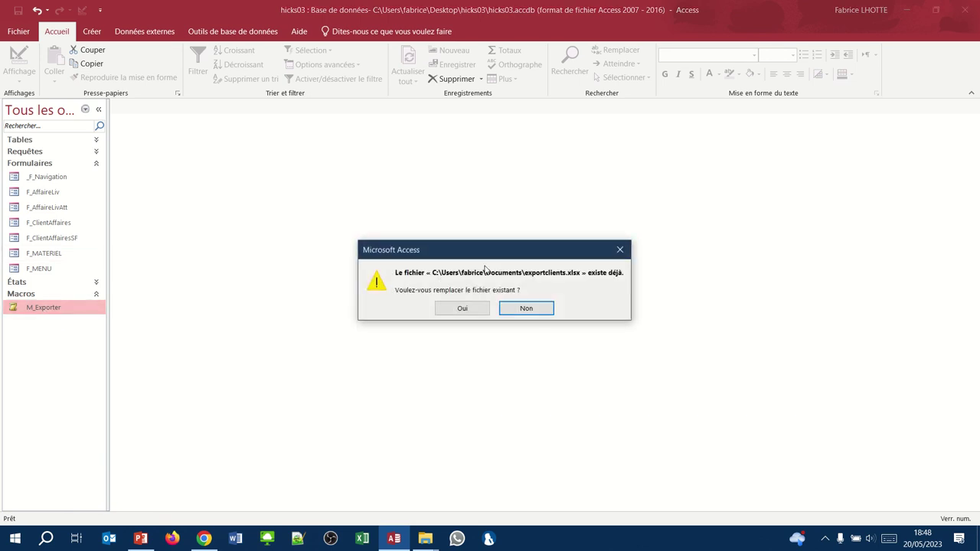
click(464, 309)
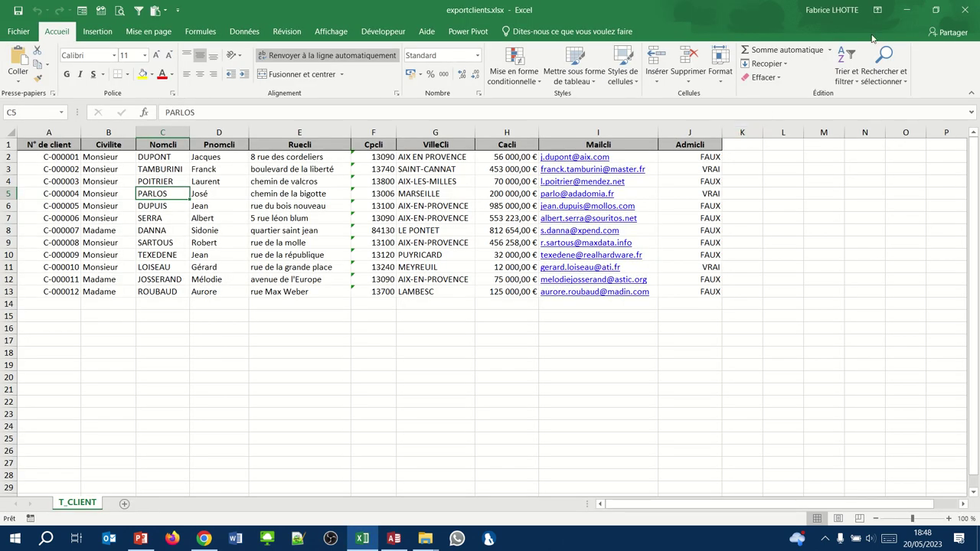
click(905, 10)
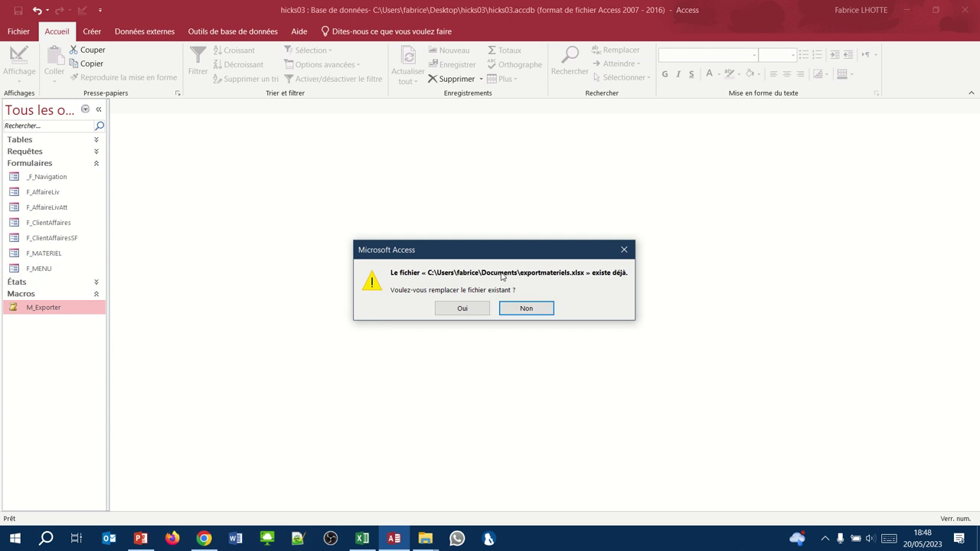
click(465, 309)
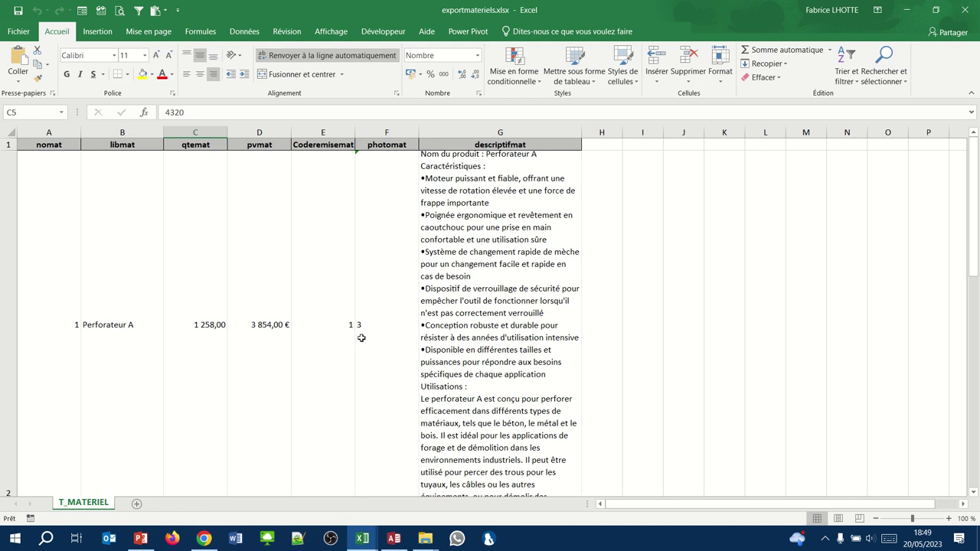
Step: Look over the T_MATERIEL rows, then close exportmateriels.xlsx and exportclients.xlsx
scroll(361, 338, down, 5)
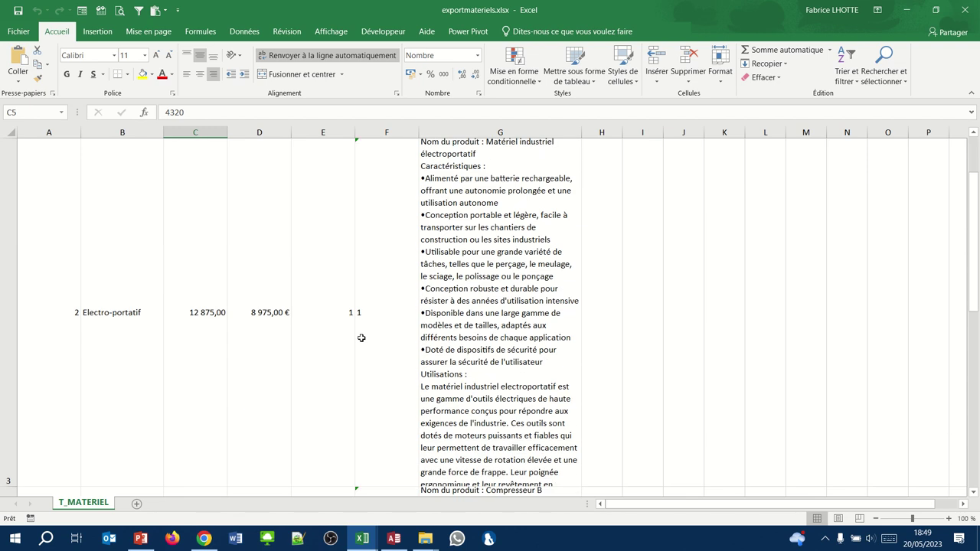
scroll(362, 338, down, 5)
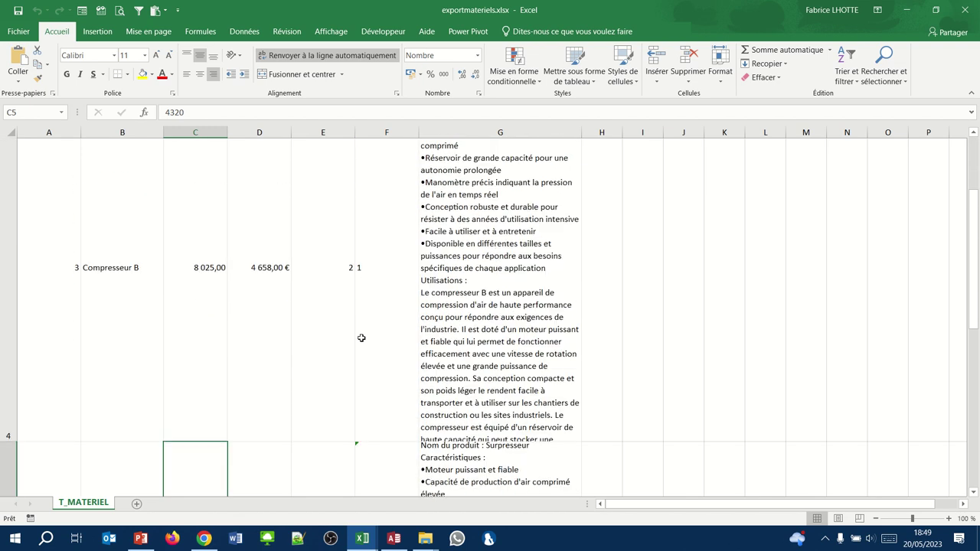
scroll(361, 338, up, 1)
click(194, 282)
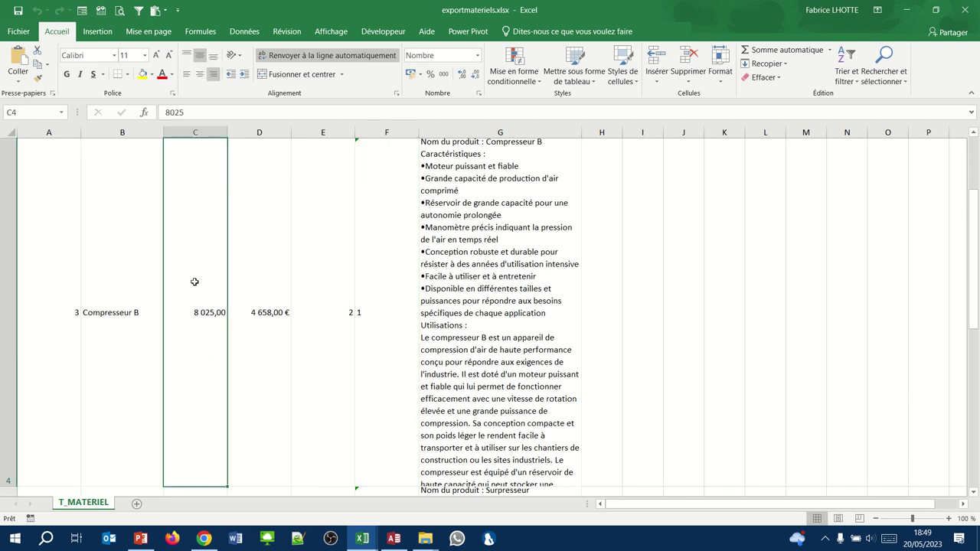
scroll(194, 281, up, 10)
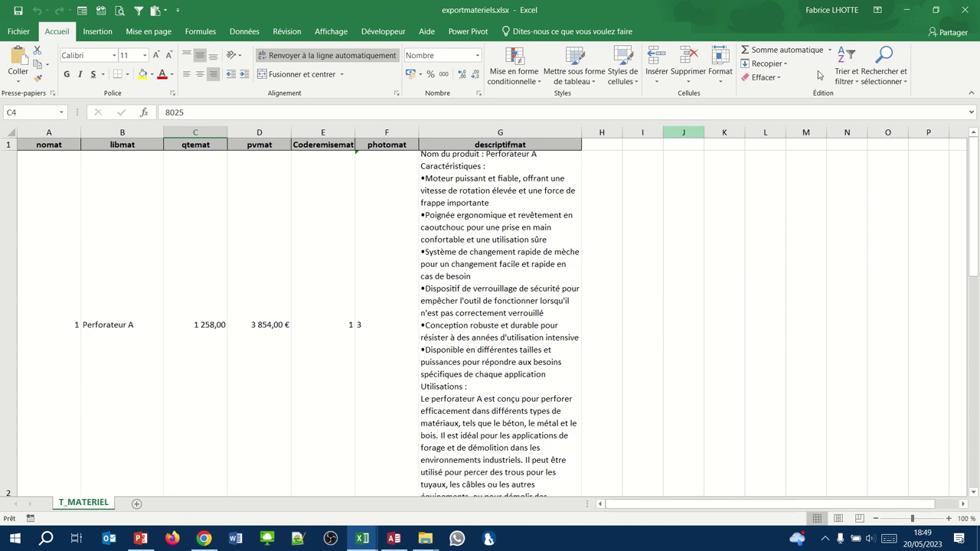
click(957, 10)
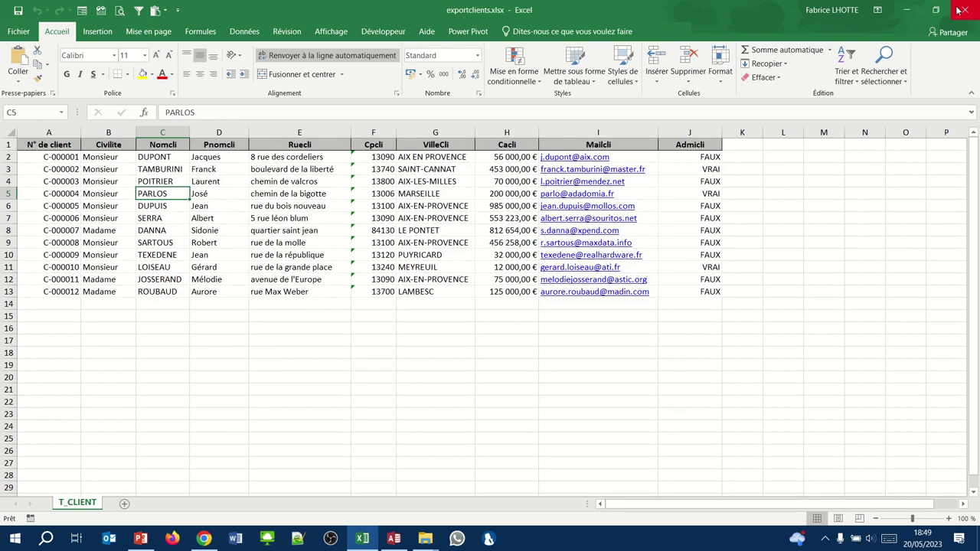
click(957, 10)
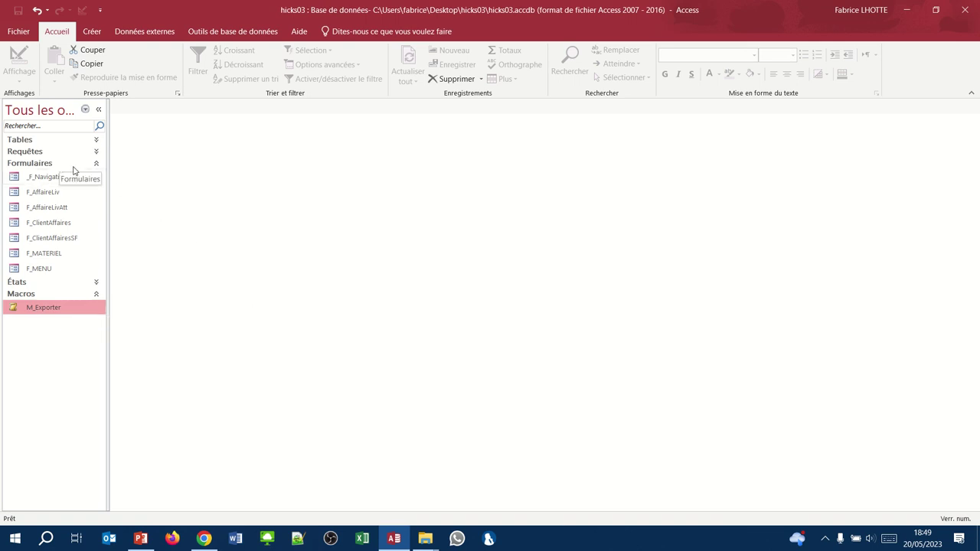
Step: Open F_MENU in design view and start placing a Bouton control on the yellow bar
click(40, 269)
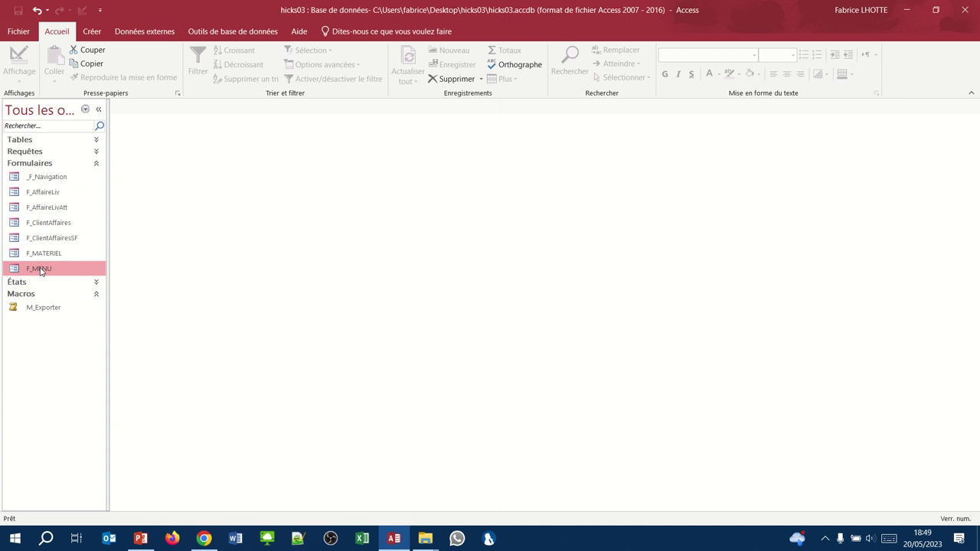
right_click(40, 270)
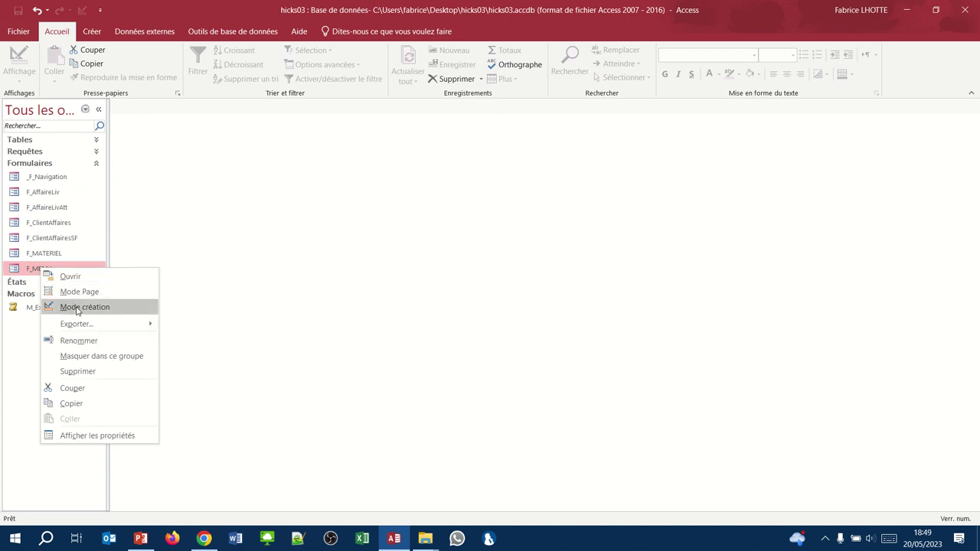
click(77, 307)
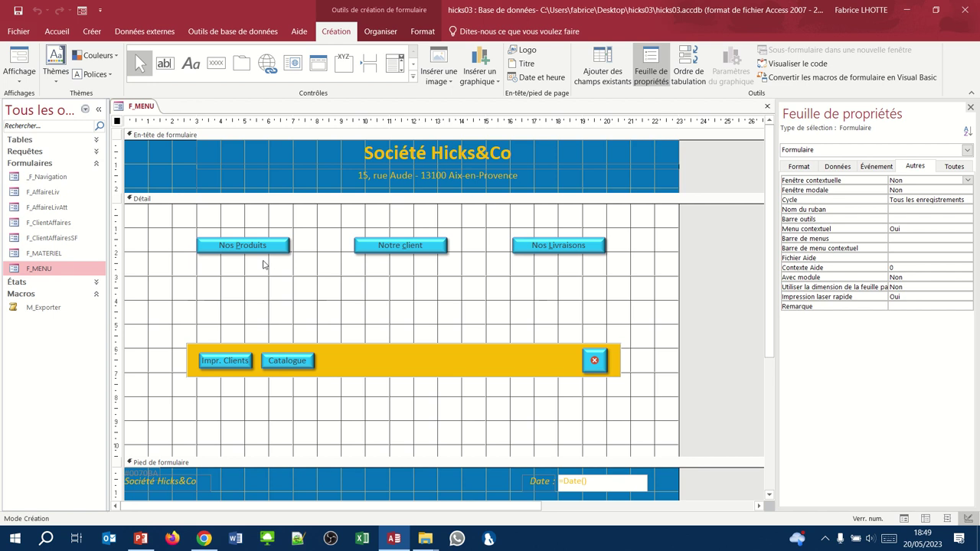
click(217, 64)
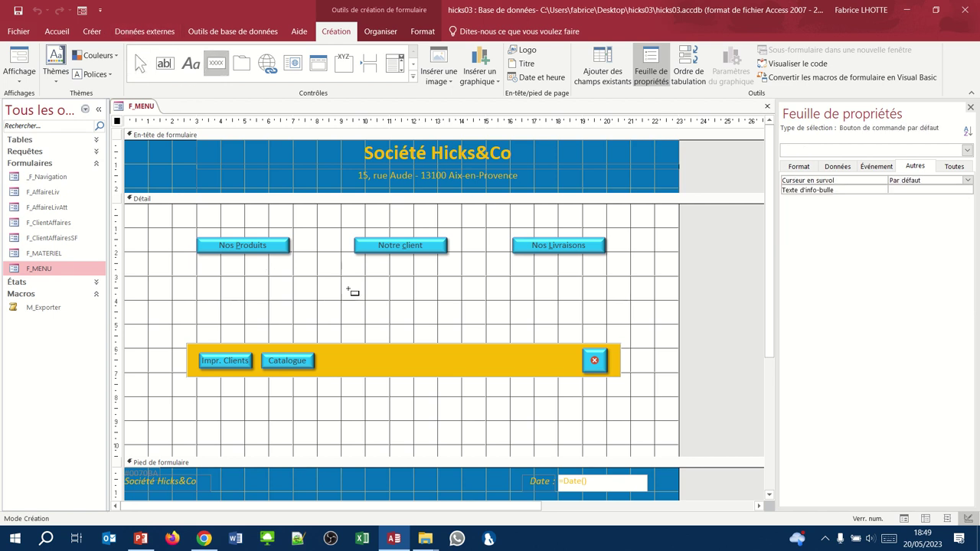
click(336, 360)
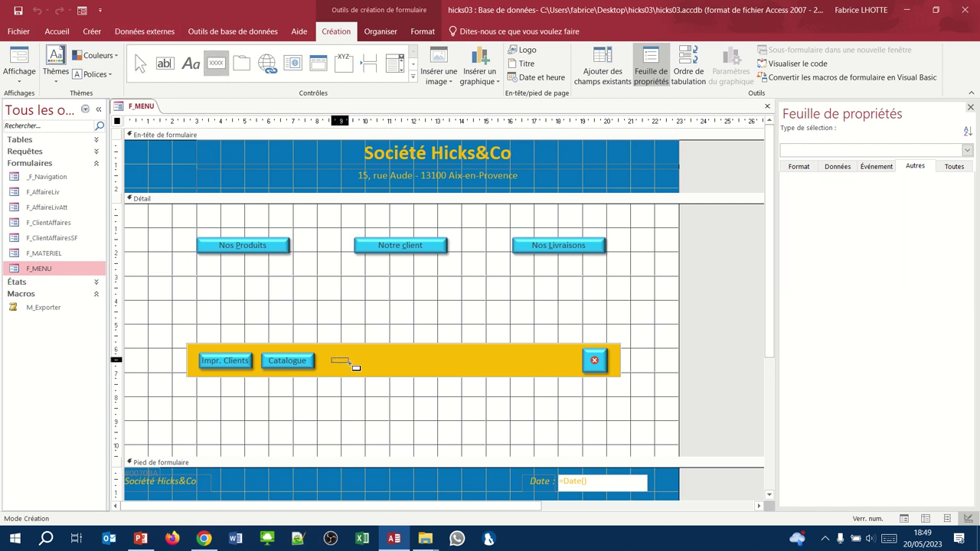
Step: Draw a button after Catalogue that runs macro M_Exporter via Divers > Exécuter une macro
drag(337, 361, 349, 364)
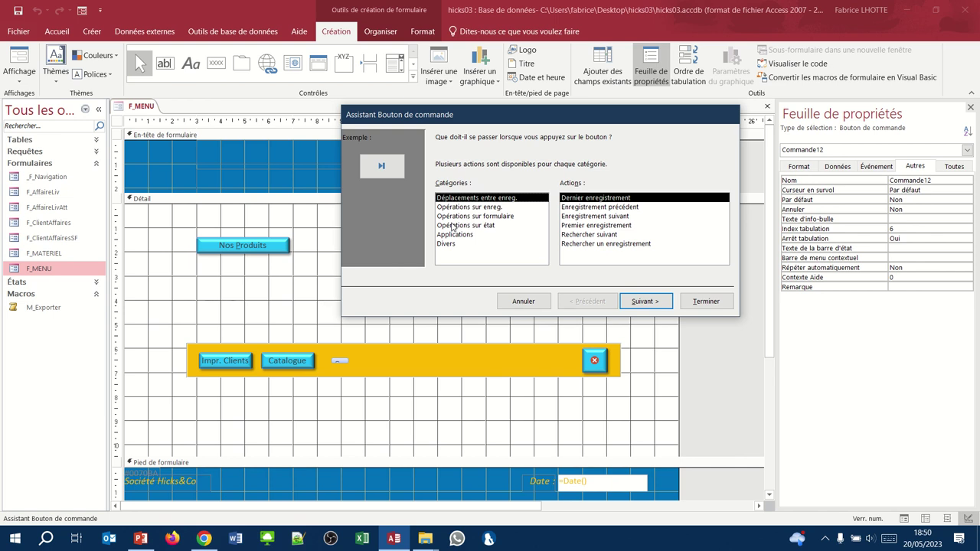
click(453, 243)
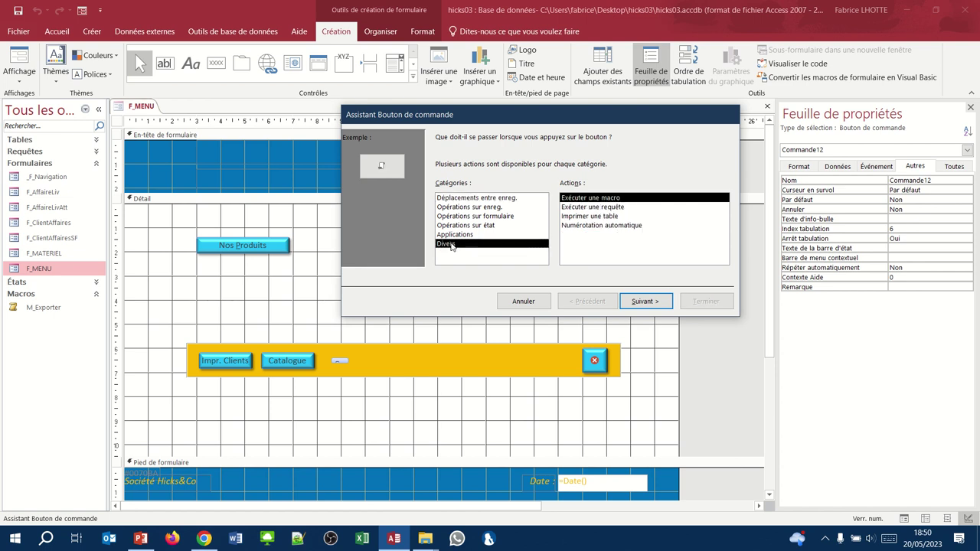
click(639, 301)
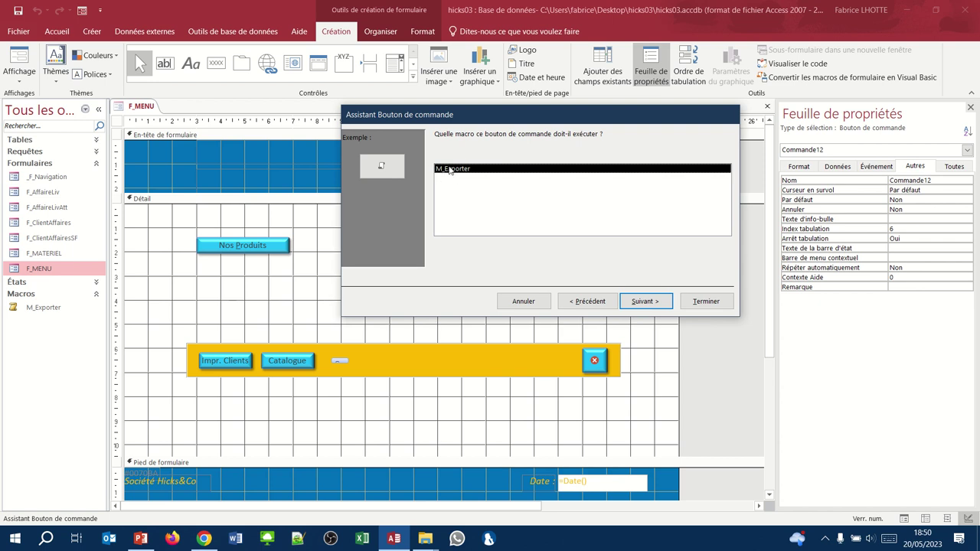
click(640, 301)
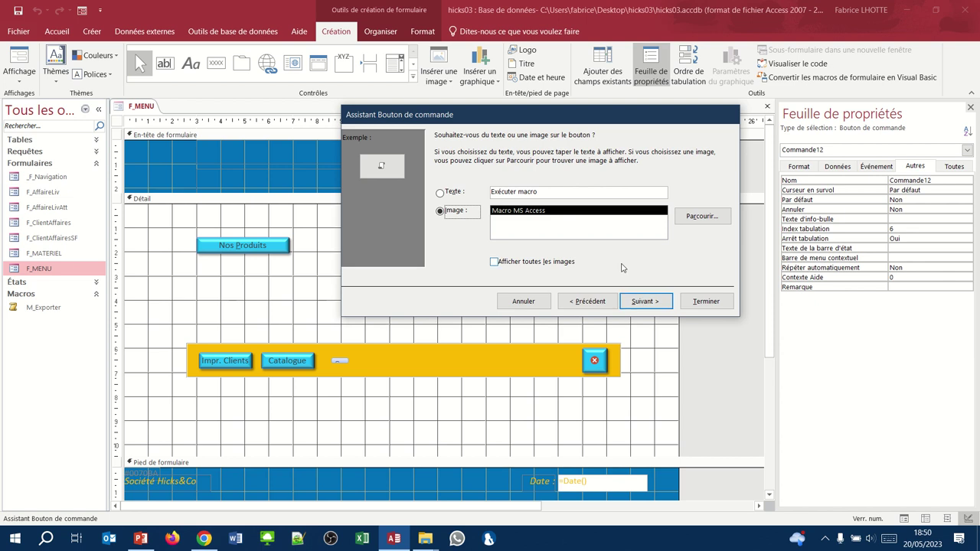
Step: Give the button the text 'Export Excel' and the name btnExportExcel, and finish the wizard
drag(541, 192, 470, 198)
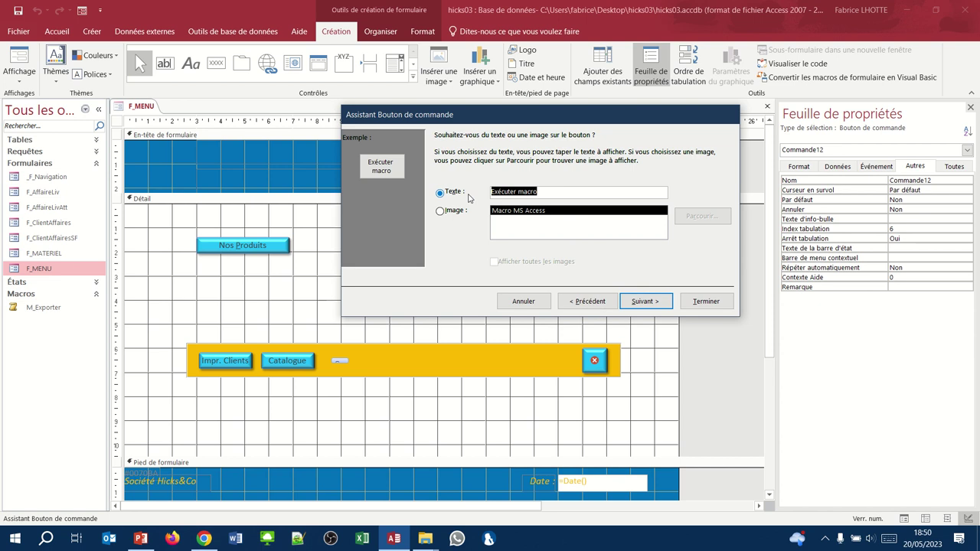
text(Export )
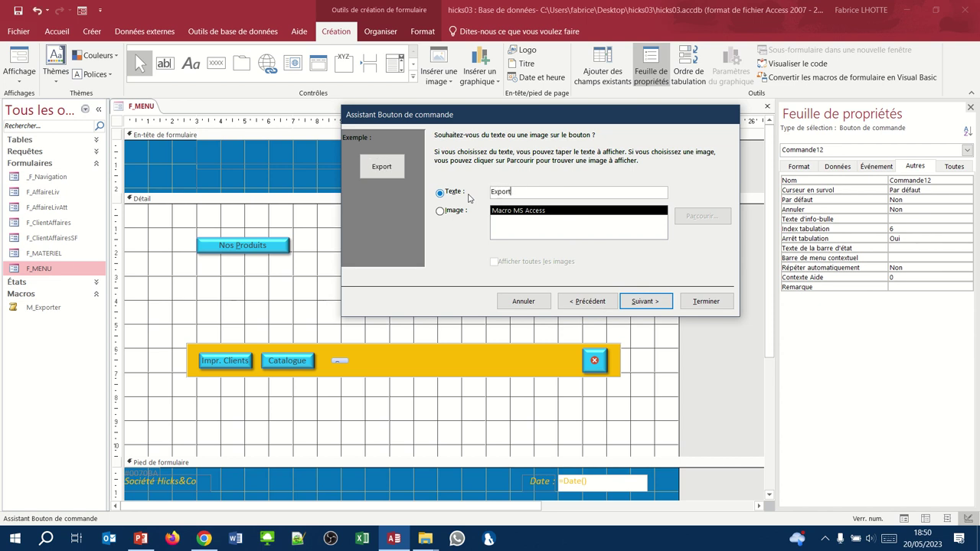
text(Excel)
click(643, 301)
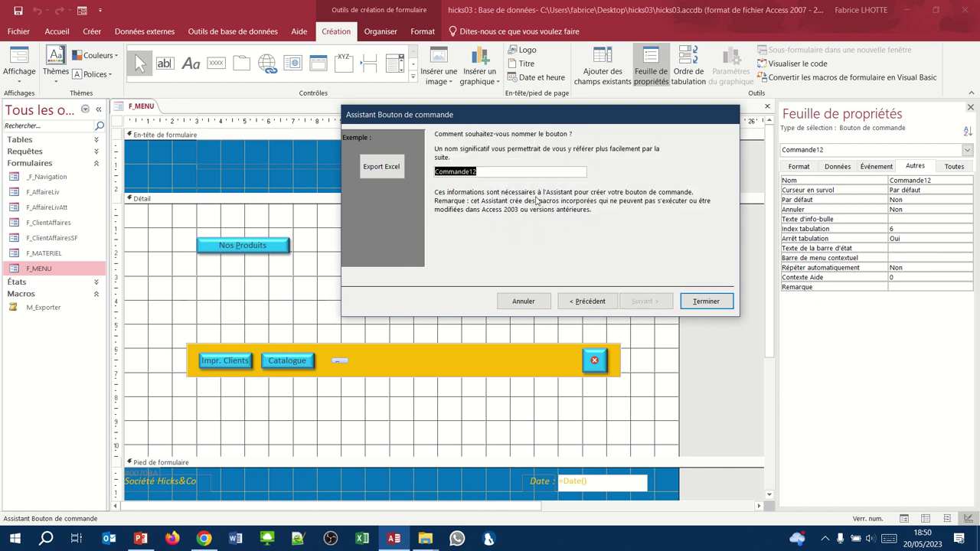
text(btnEx)
text(portExcel)
click(720, 305)
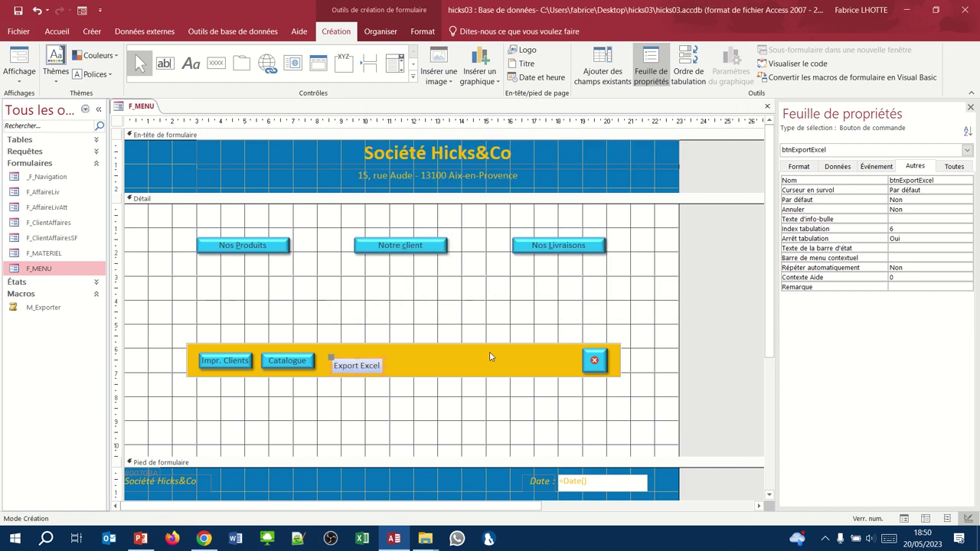
Step: Align the Export Excel button's top with the Catalogue button
shift+click(300, 362)
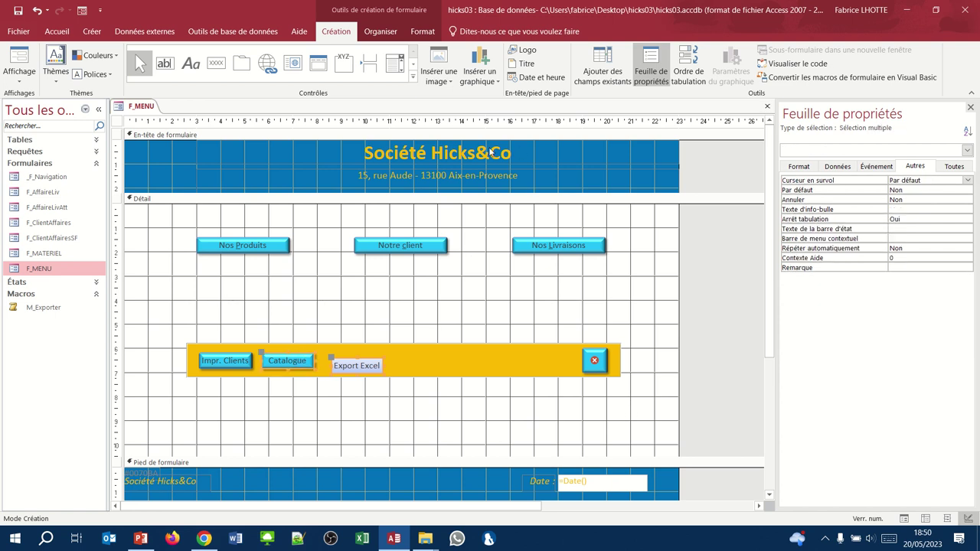
click(368, 35)
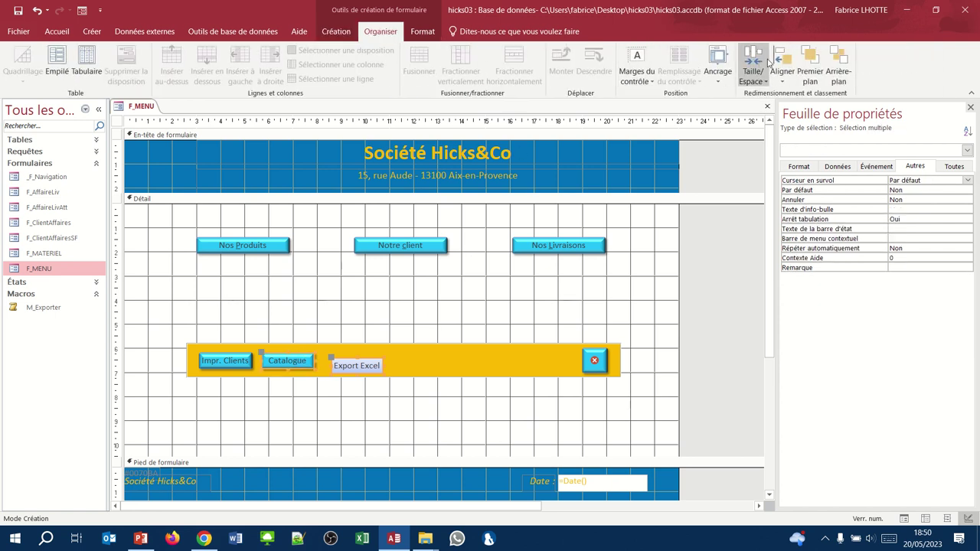
click(782, 72)
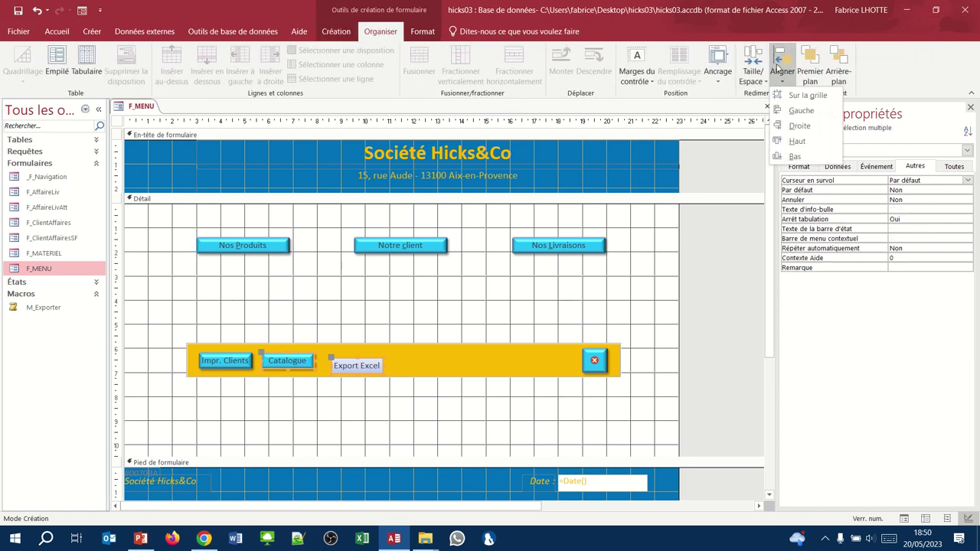
click(796, 141)
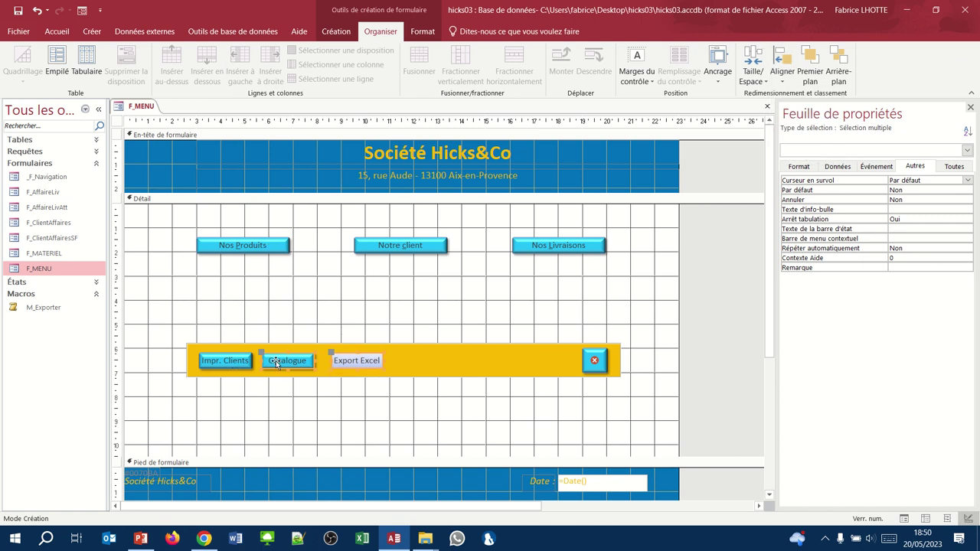
Step: Copy Catalogue's cyan style onto Export Excel with the Format Painter
click(270, 401)
click(286, 365)
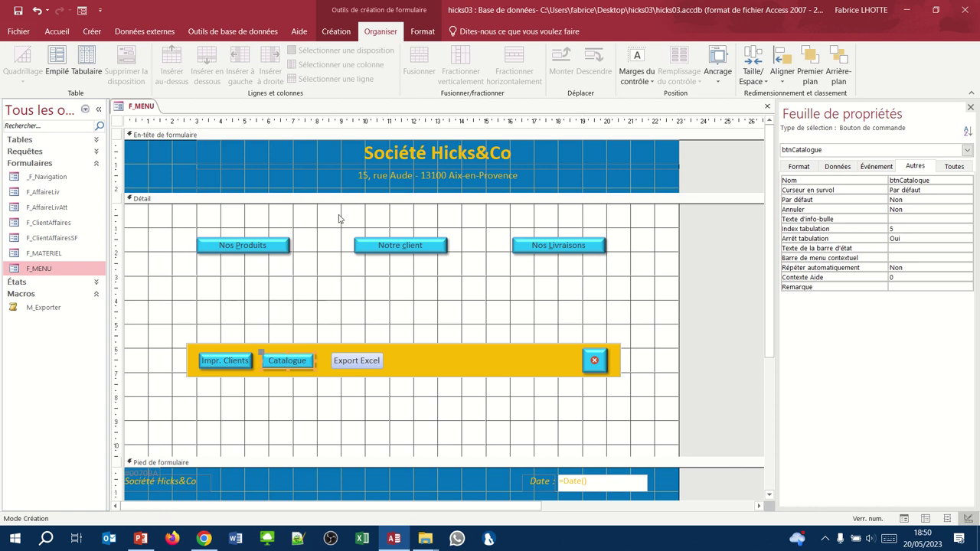
click(421, 31)
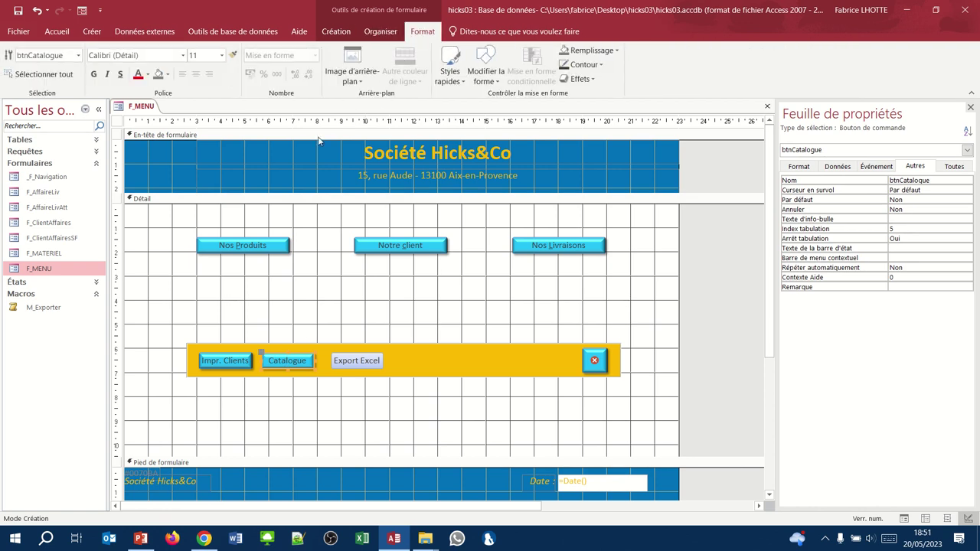
click(233, 55)
click(355, 365)
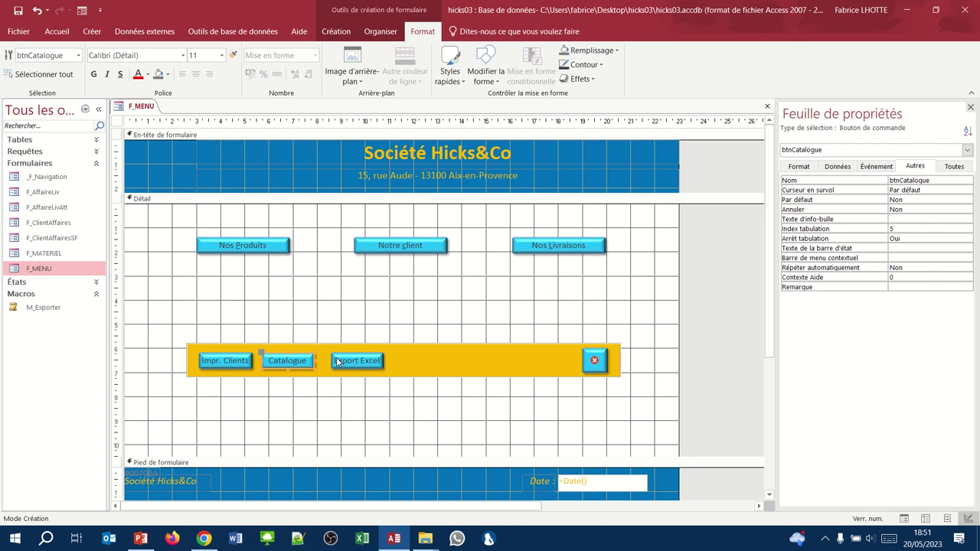
Step: Space Impr. Clients, Catalogue and Export Excel evenly with Horizontal équilibré
click(240, 360)
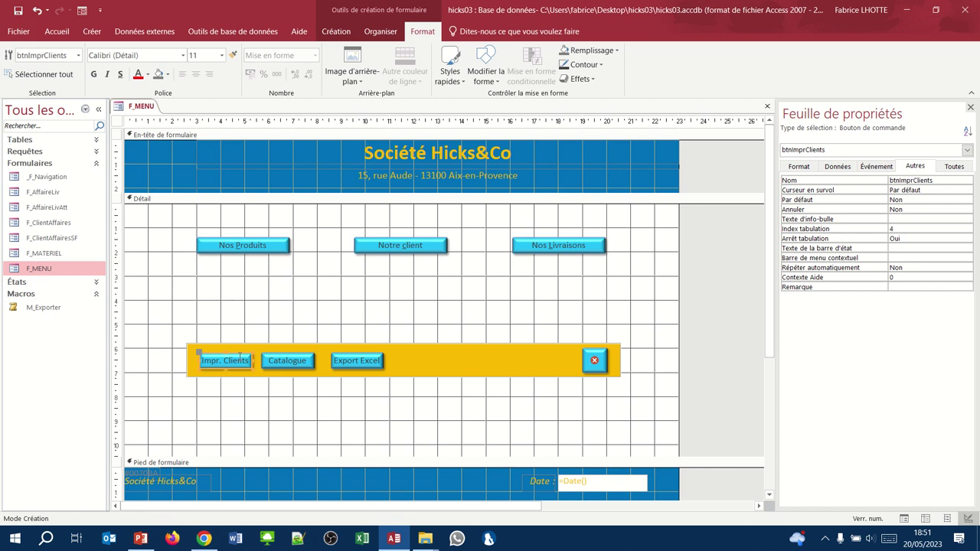
shift+click(271, 360)
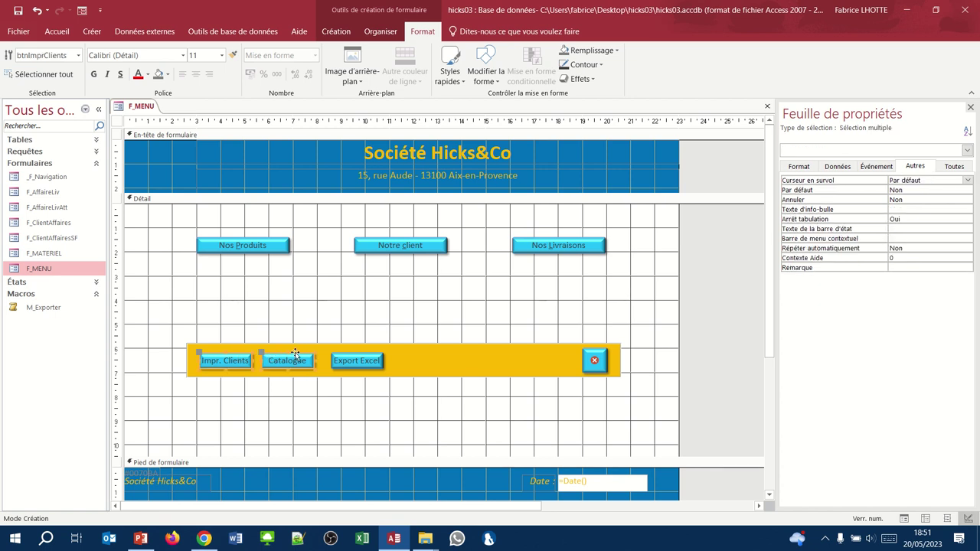
shift+click(341, 362)
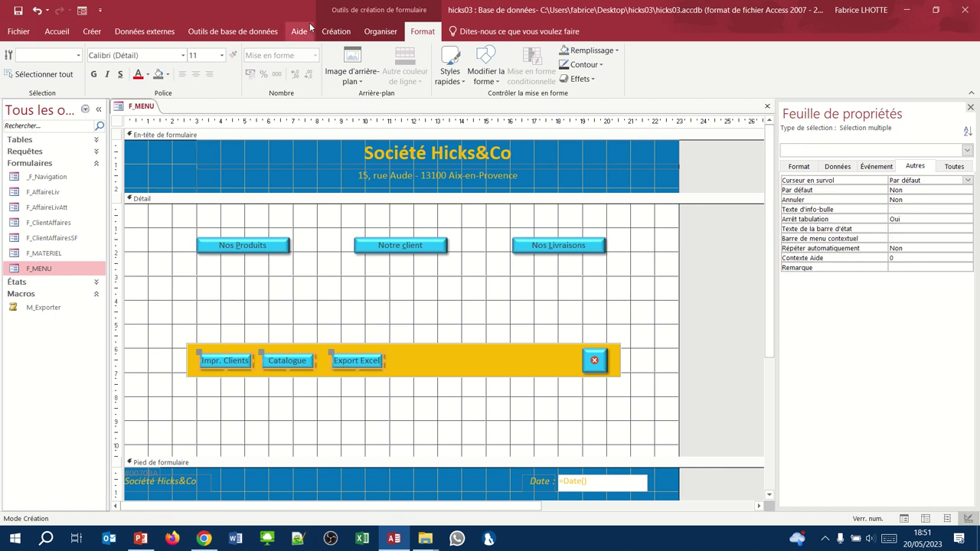
click(372, 31)
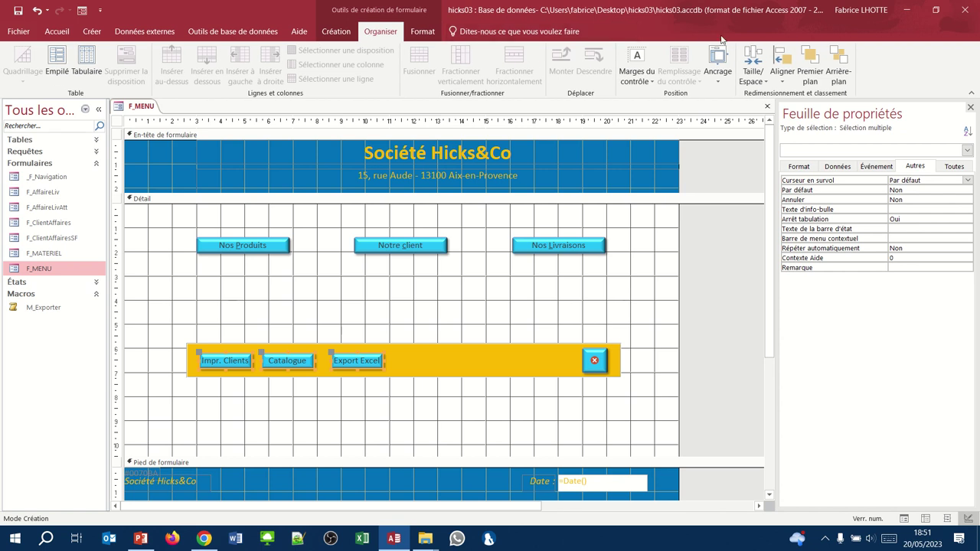
click(753, 65)
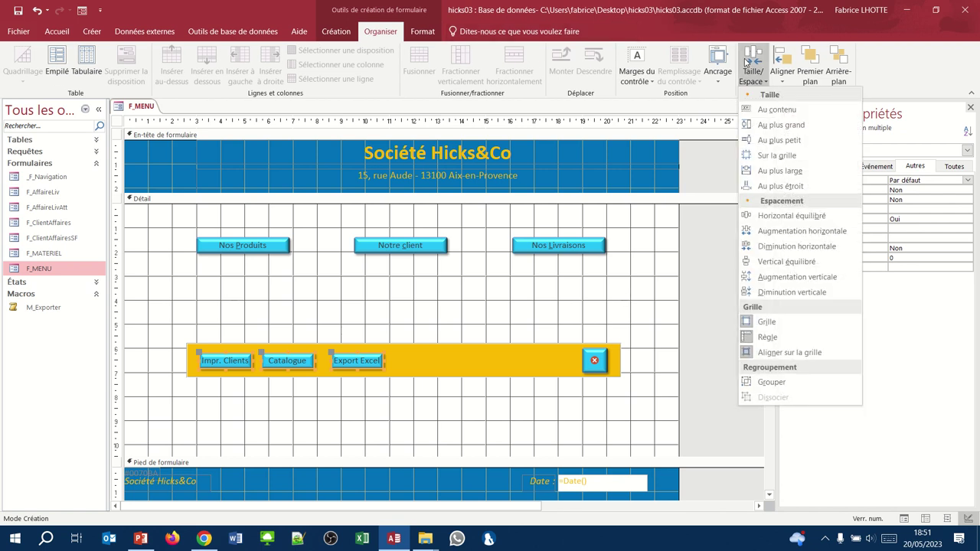
click(791, 219)
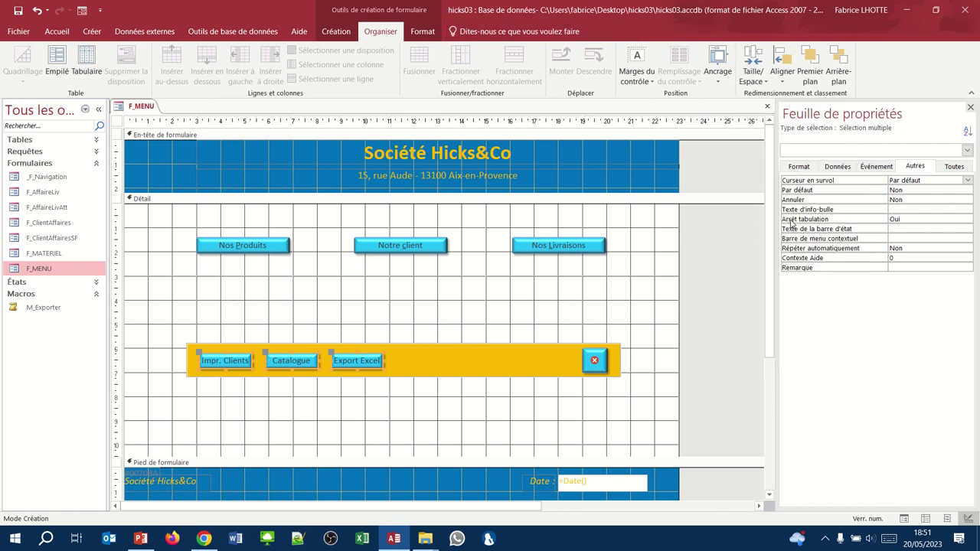
click(426, 415)
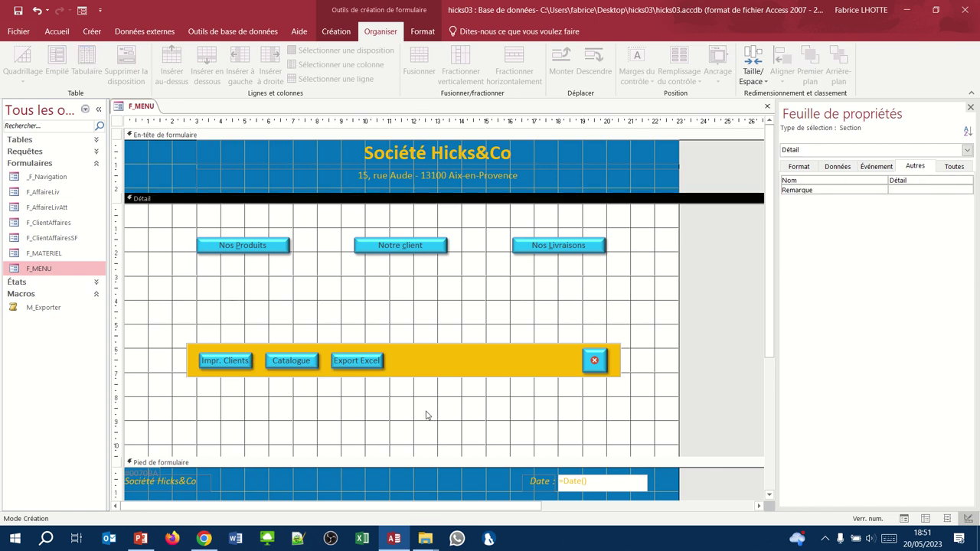
Step: Save F_MENU, switch to Mode Formulaire, and test Export Excel, replacing exportclients.xlsx
click(17, 11)
click(47, 33)
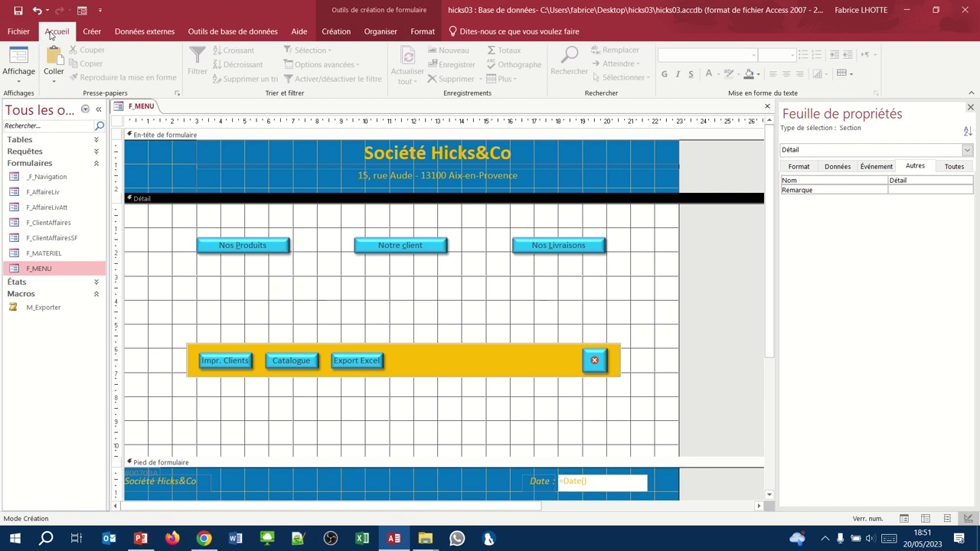
click(23, 58)
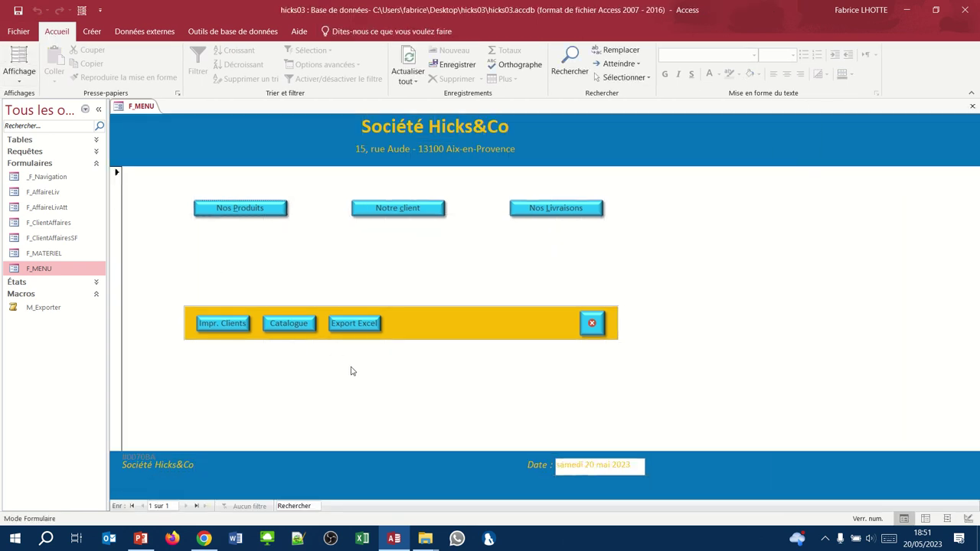
click(356, 324)
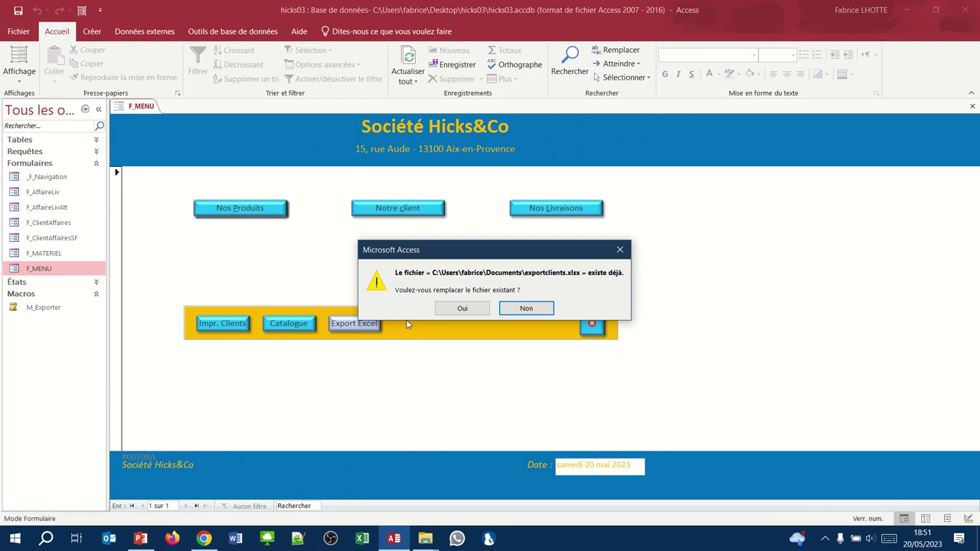
click(465, 308)
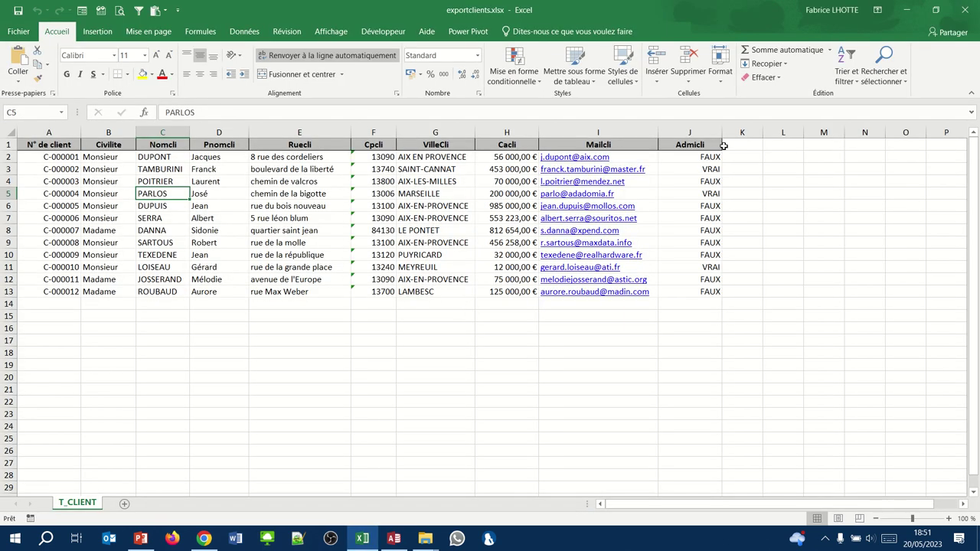
Step: Close the client workbook, confirm replacing exportmateriels.xlsx, then close the materials workbook
click(966, 13)
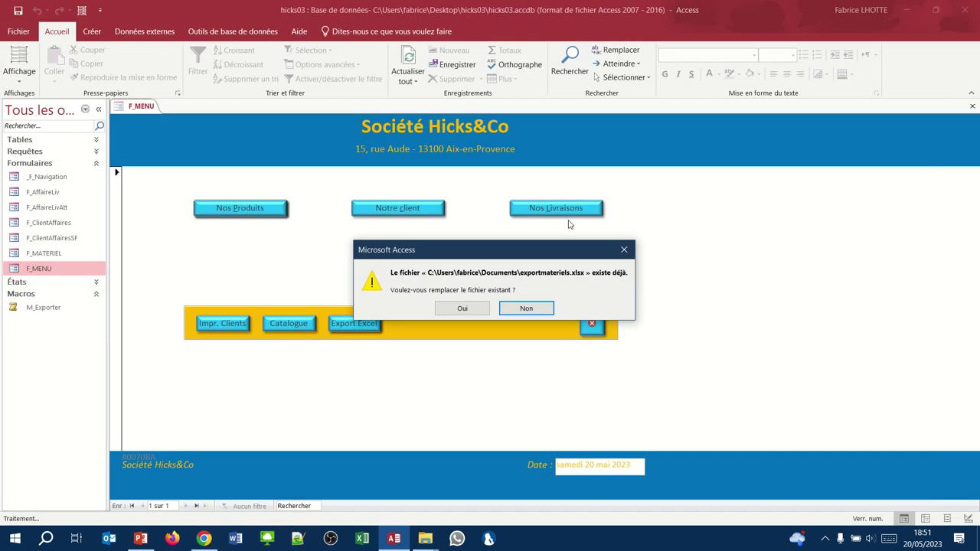
click(468, 308)
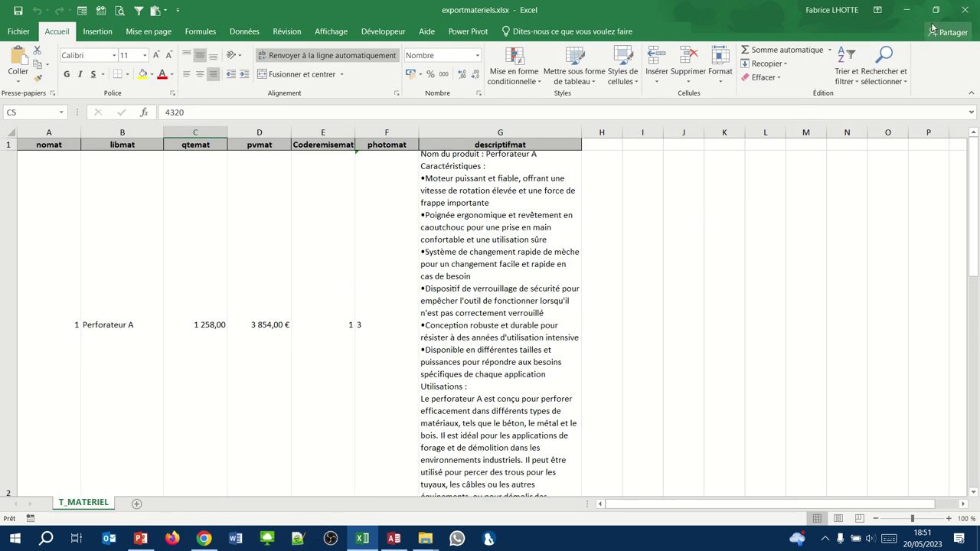
click(964, 11)
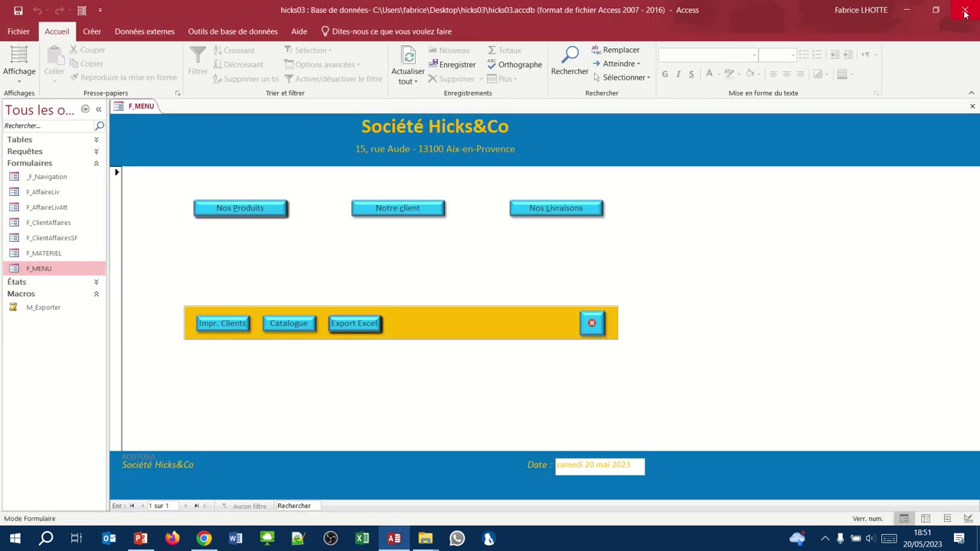